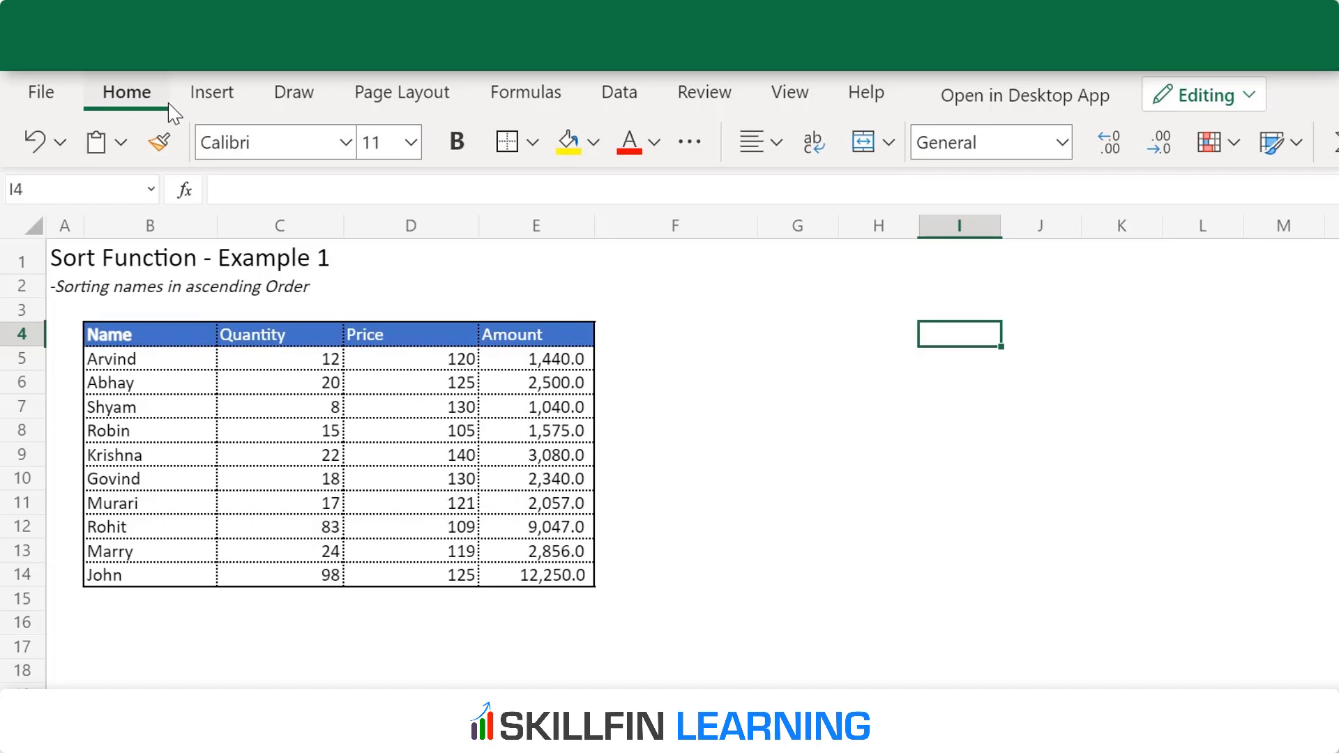
Enter =sort(B5:E14) in cell G4 to list the table's rows by name in ascending order
key(Left)
key(Left)
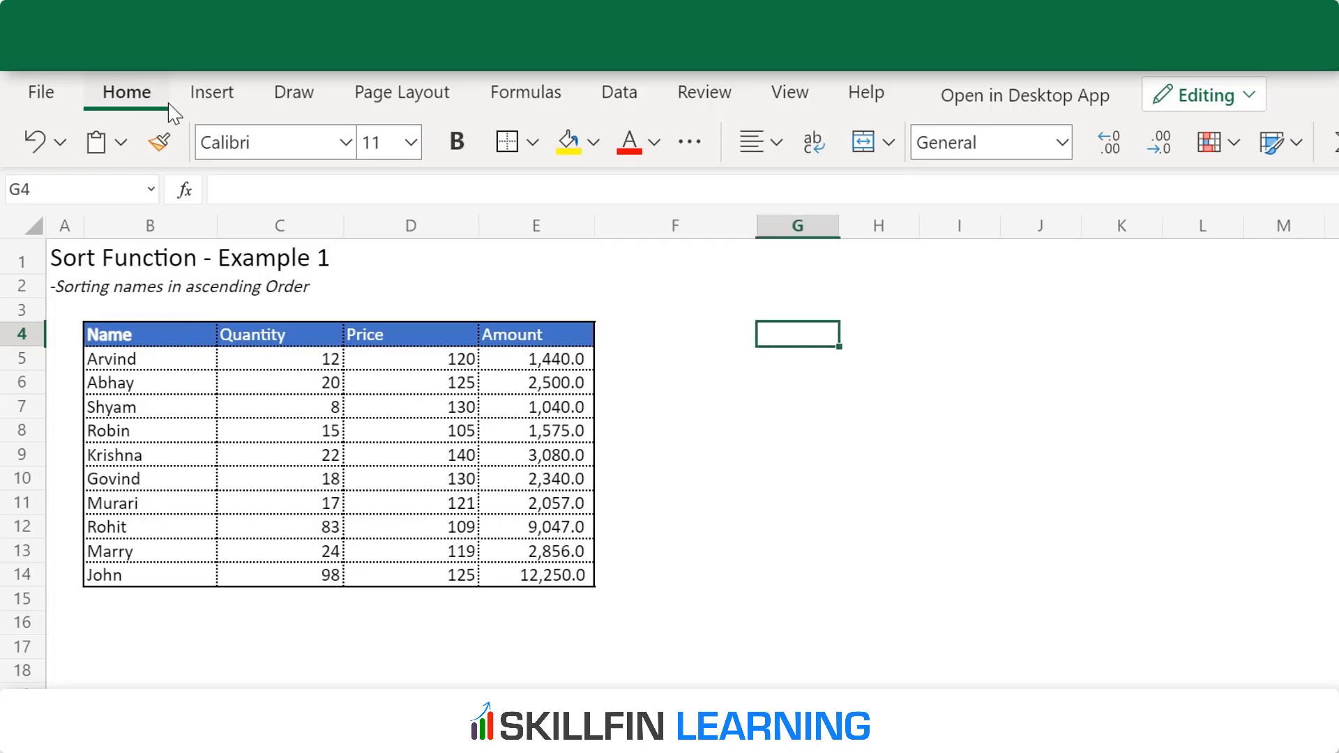
text(=s)
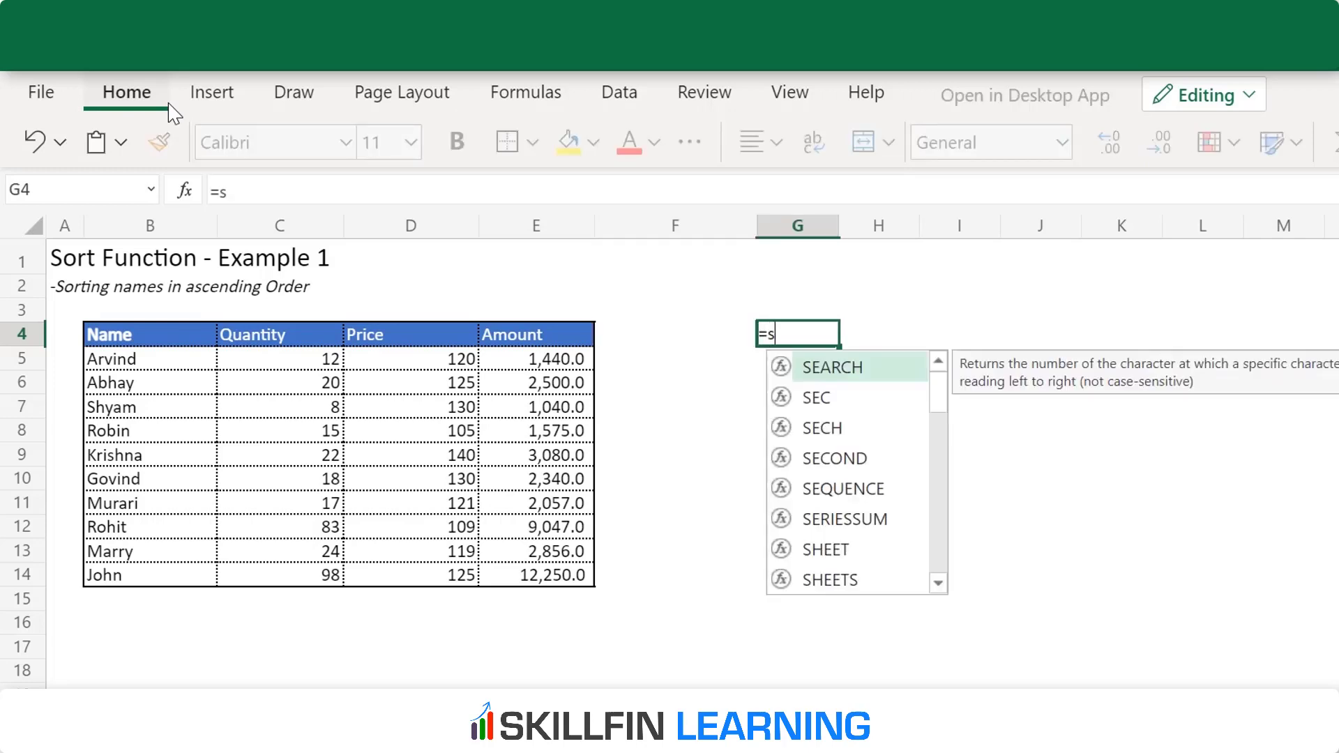
text(ort()
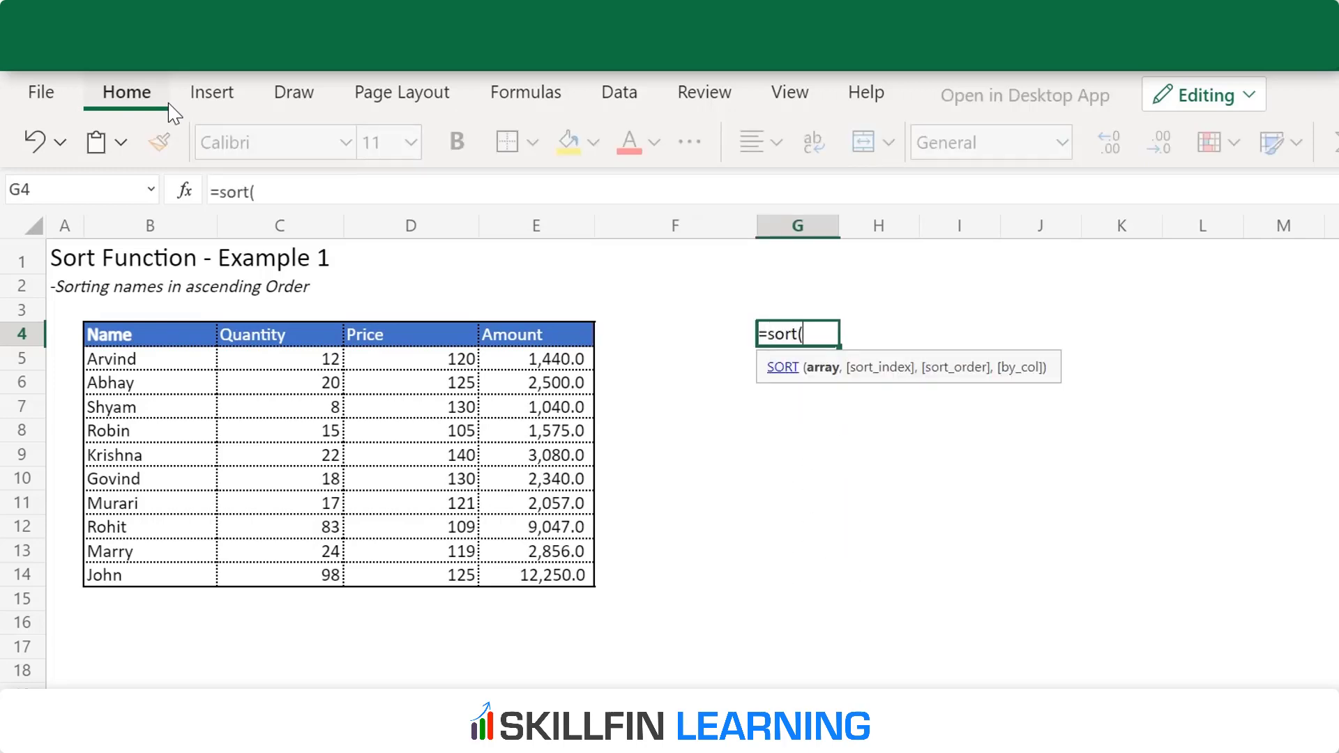
key(Left)
key(Left)
key(Left)
key(Left)
key(Left)
drag(189, 364, 522, 583)
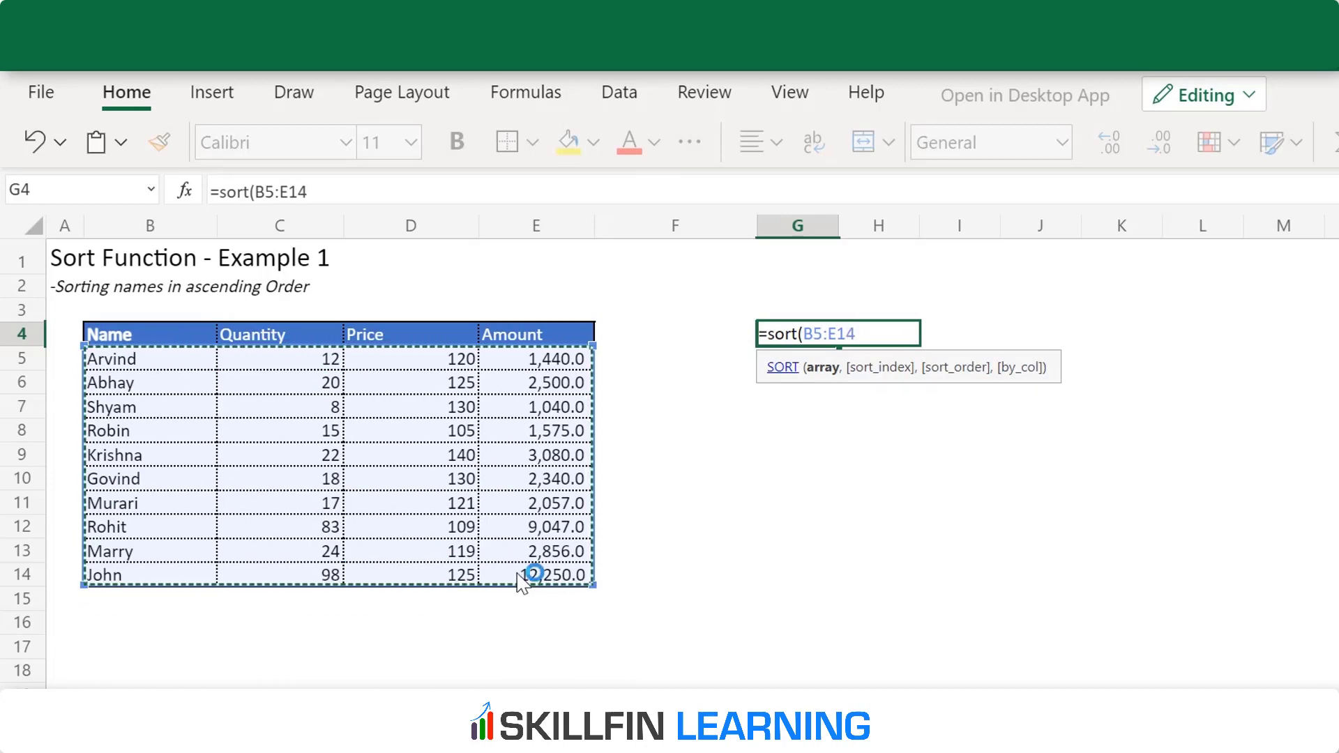
text())
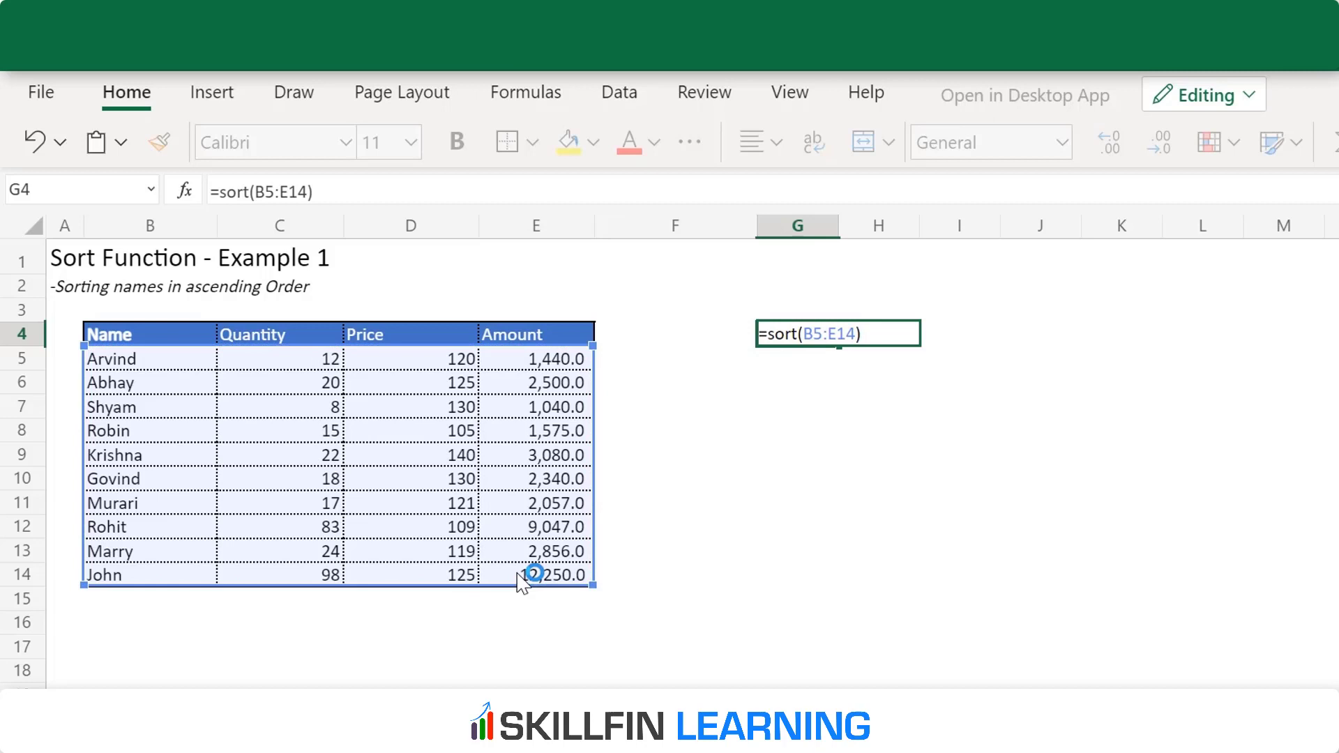
key(Return)
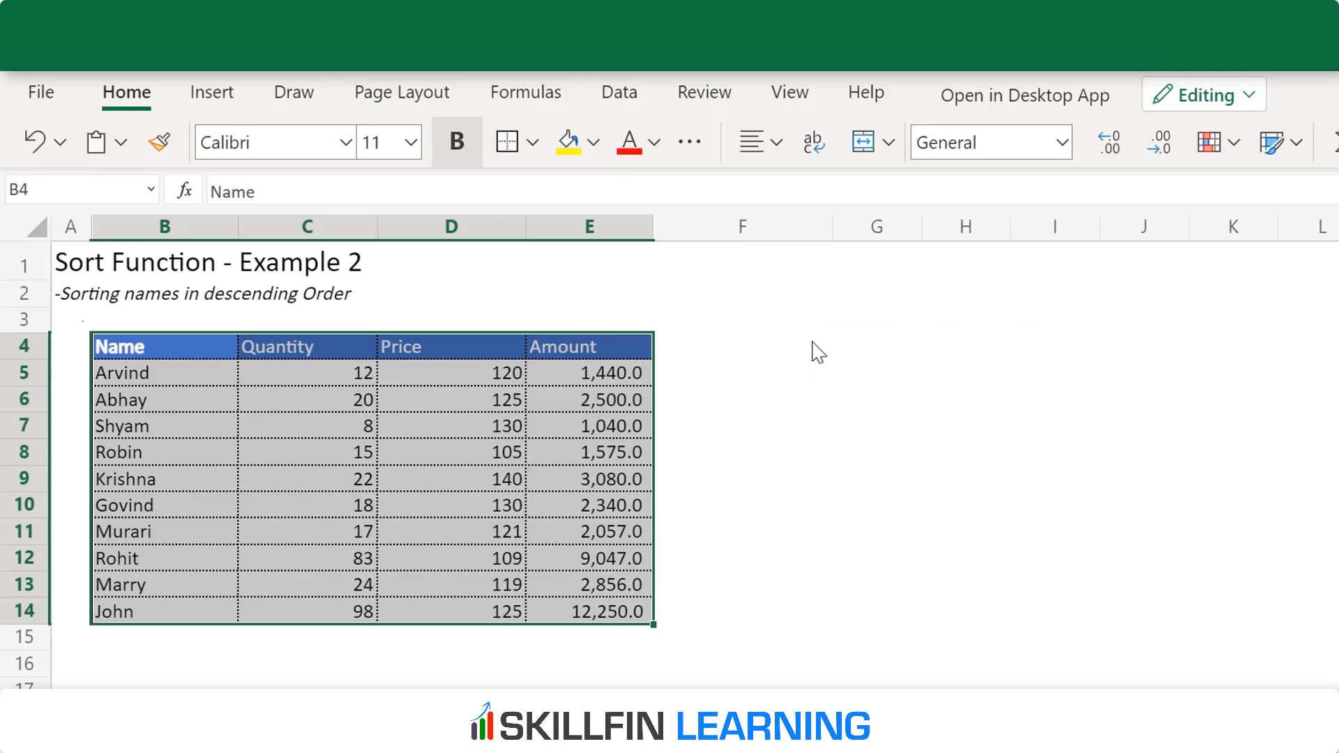
Enter =sort(B5:E14,,-1) in cell G4 of the Example 2 sheet to sort the rows by name in descending order
click(818, 349)
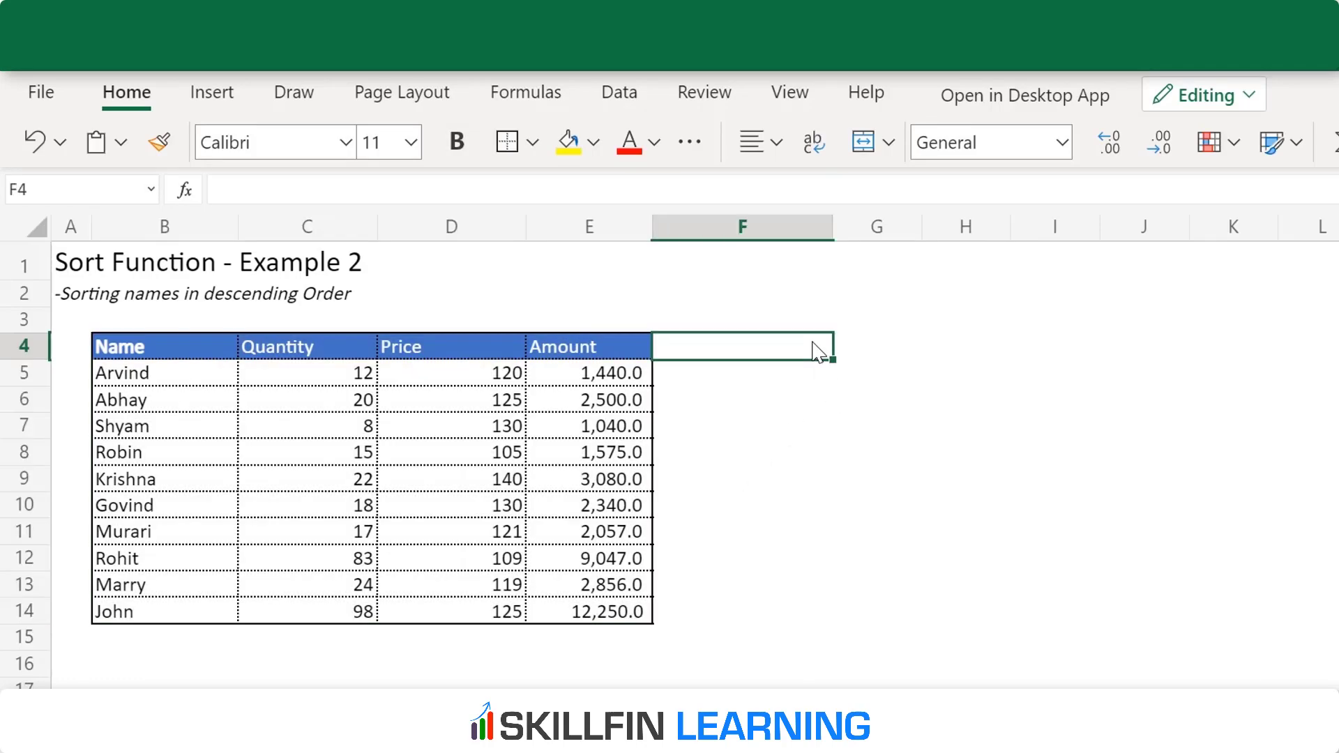
click(895, 355)
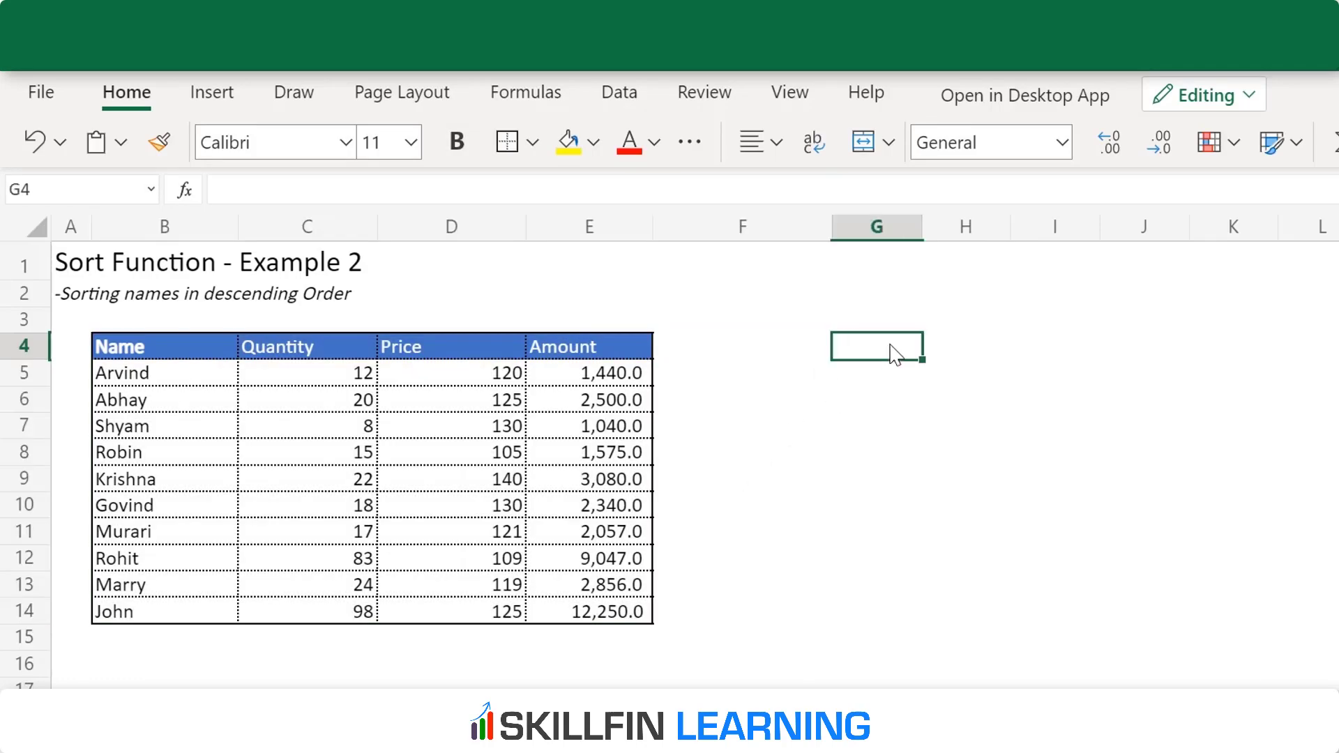
click(1179, 738)
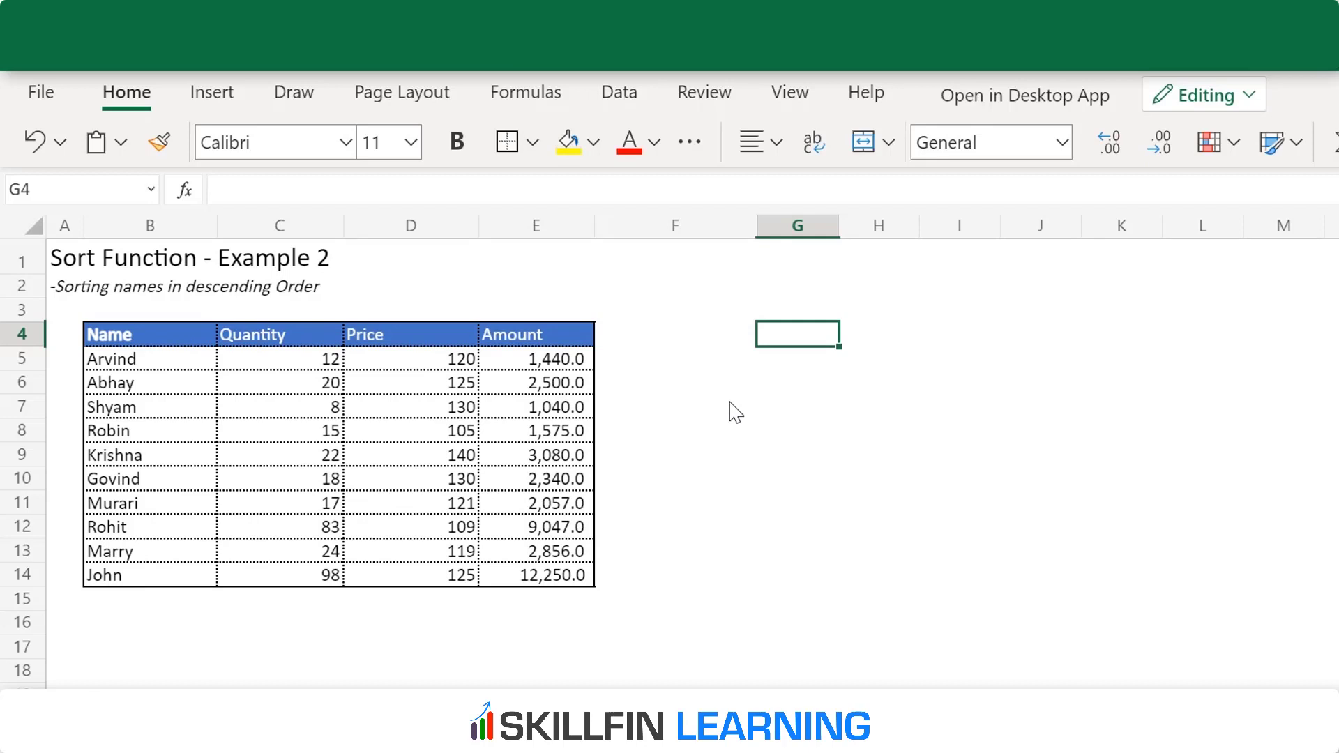
text(=sort)
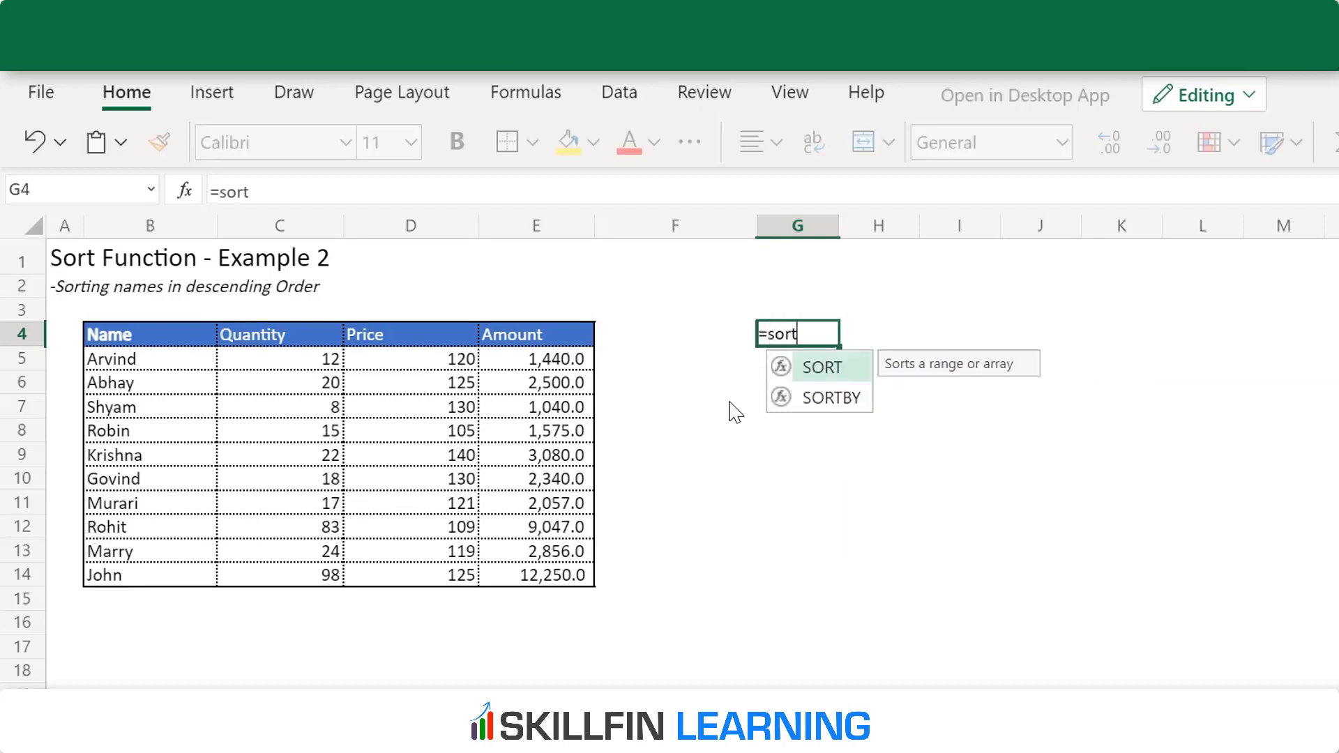
text(()
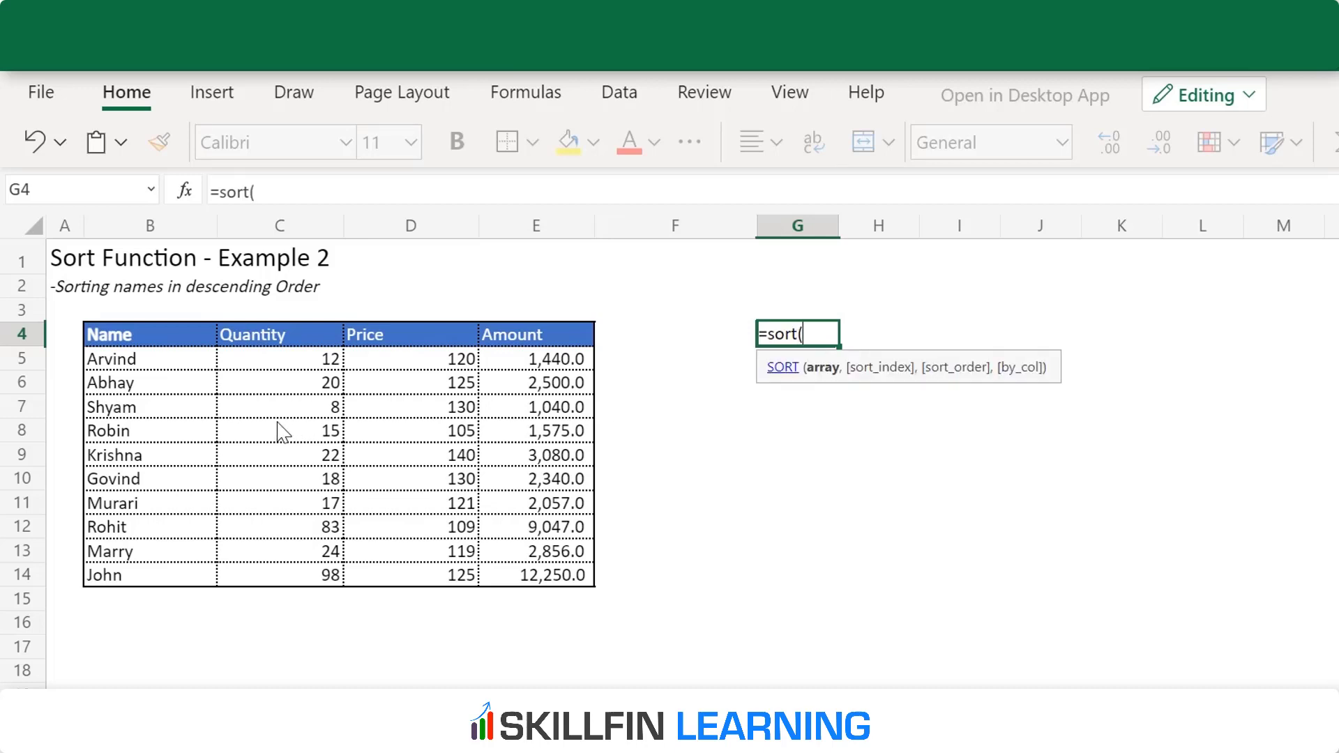
drag(187, 368, 185, 383)
drag(397, 556, 541, 583)
text(,)
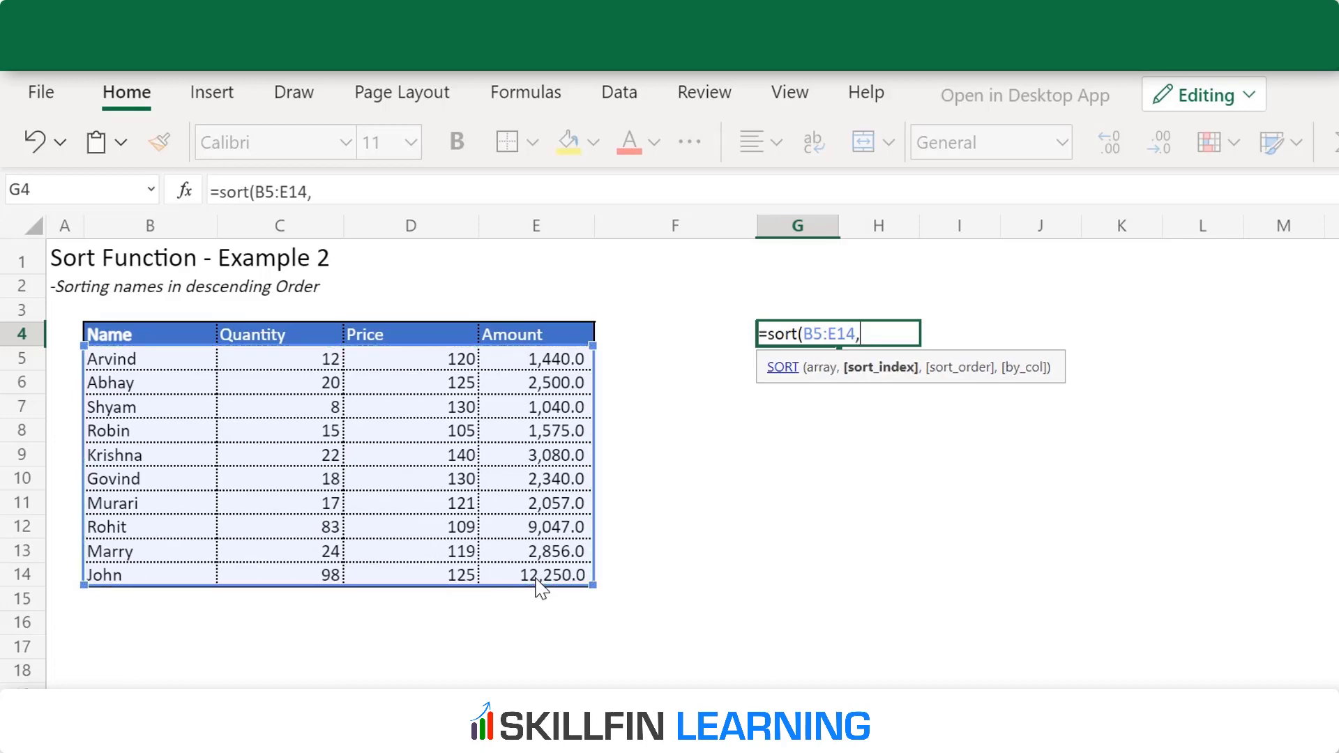
text(,)
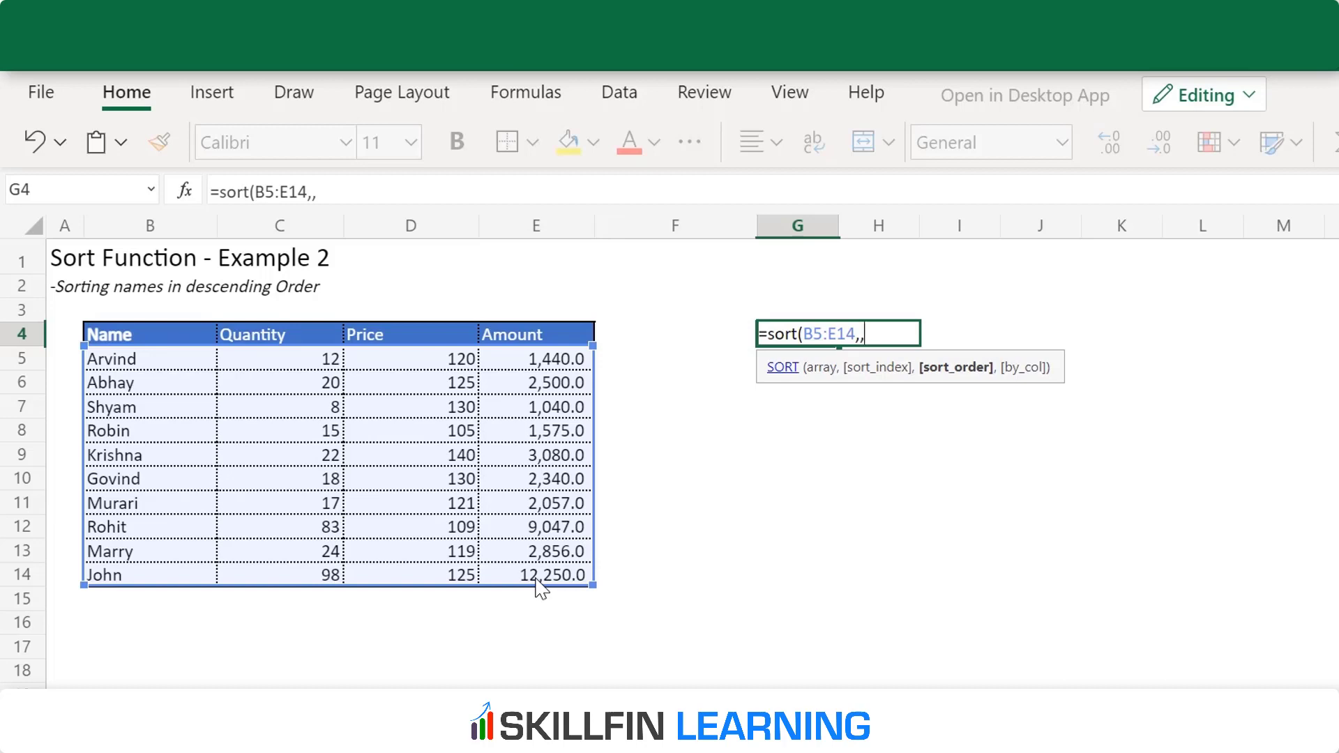
text(-1))
key(Return)
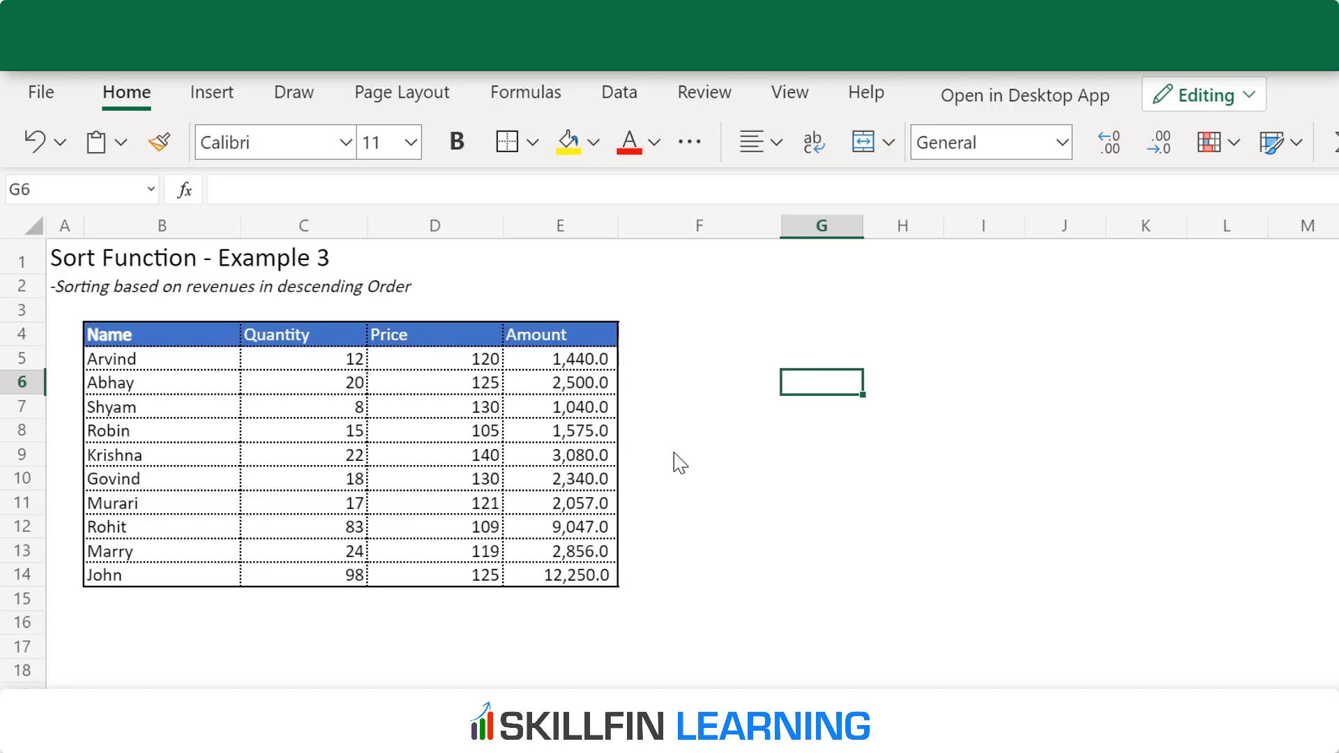
Enter =sort(B5:E14,4,-1) in cell G5 of the Example 3 sheet to sort the rows by Amount in descending order
click(848, 359)
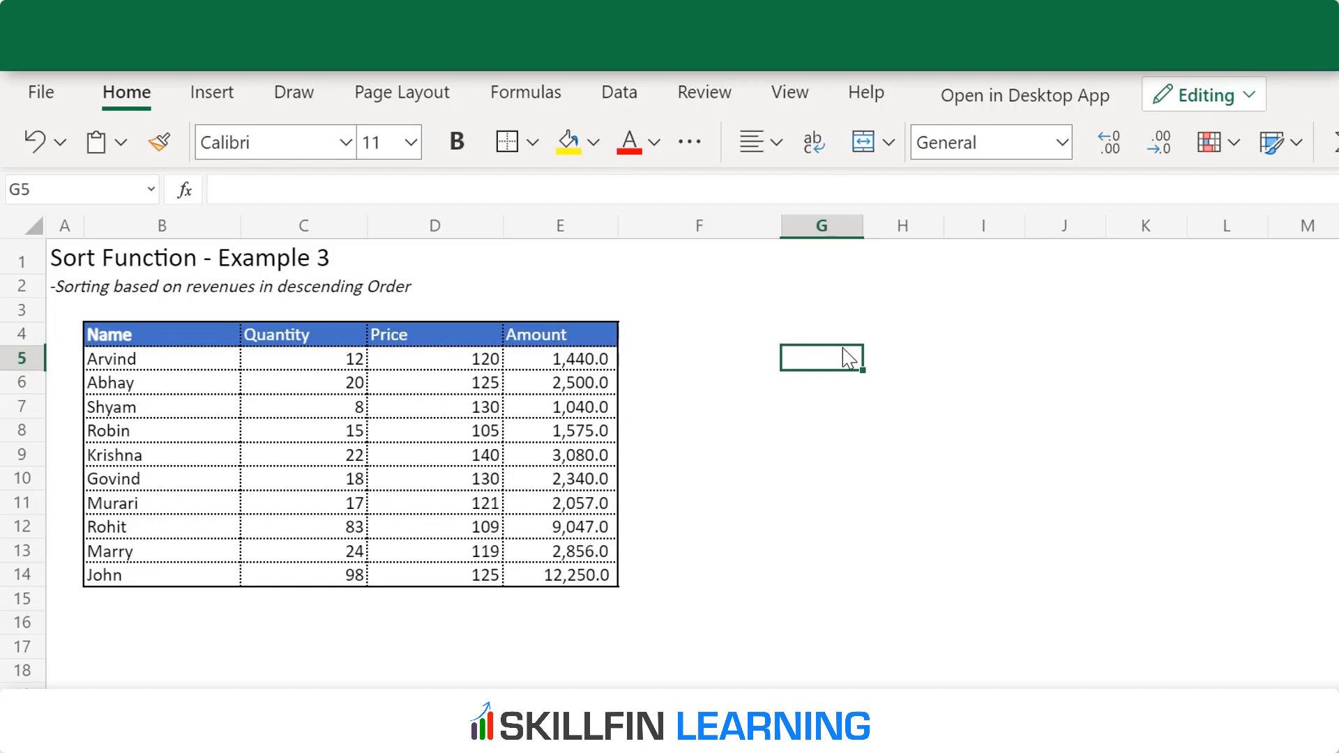
text(=sort()
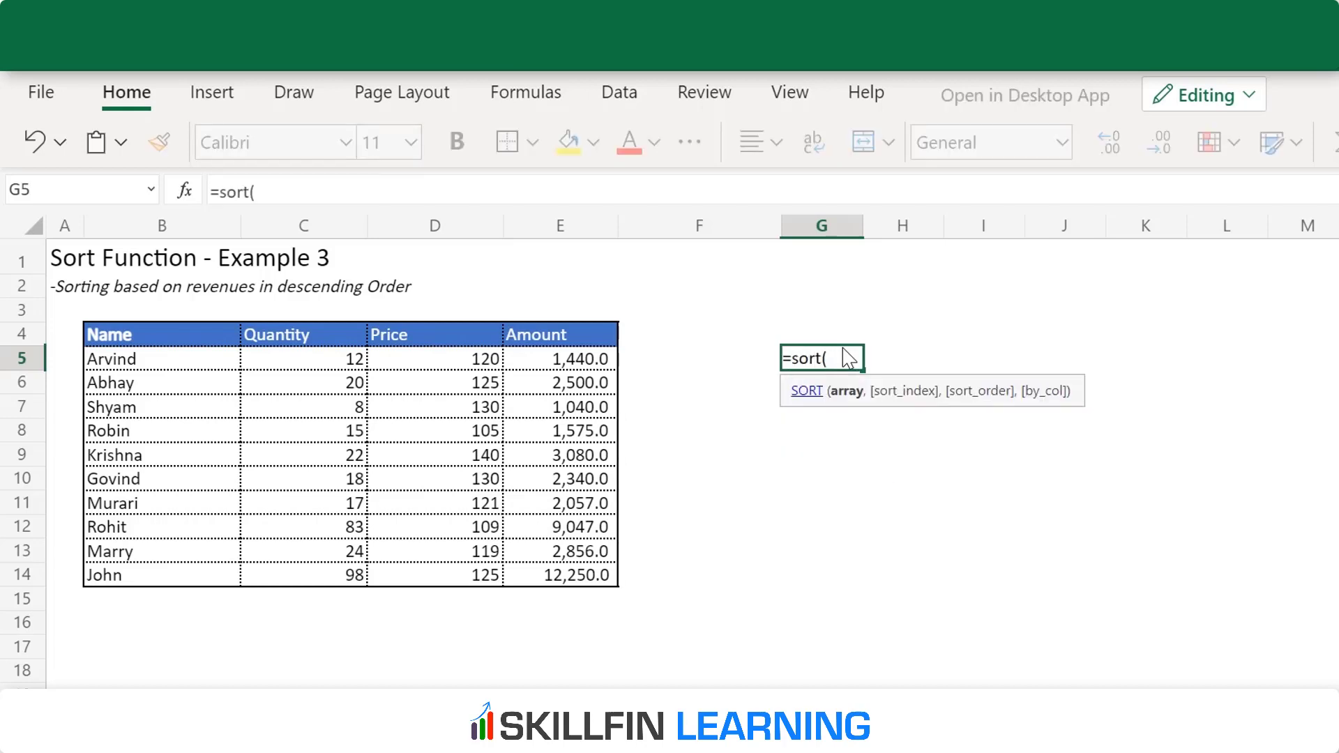
click(227, 363)
drag(228, 363, 597, 588)
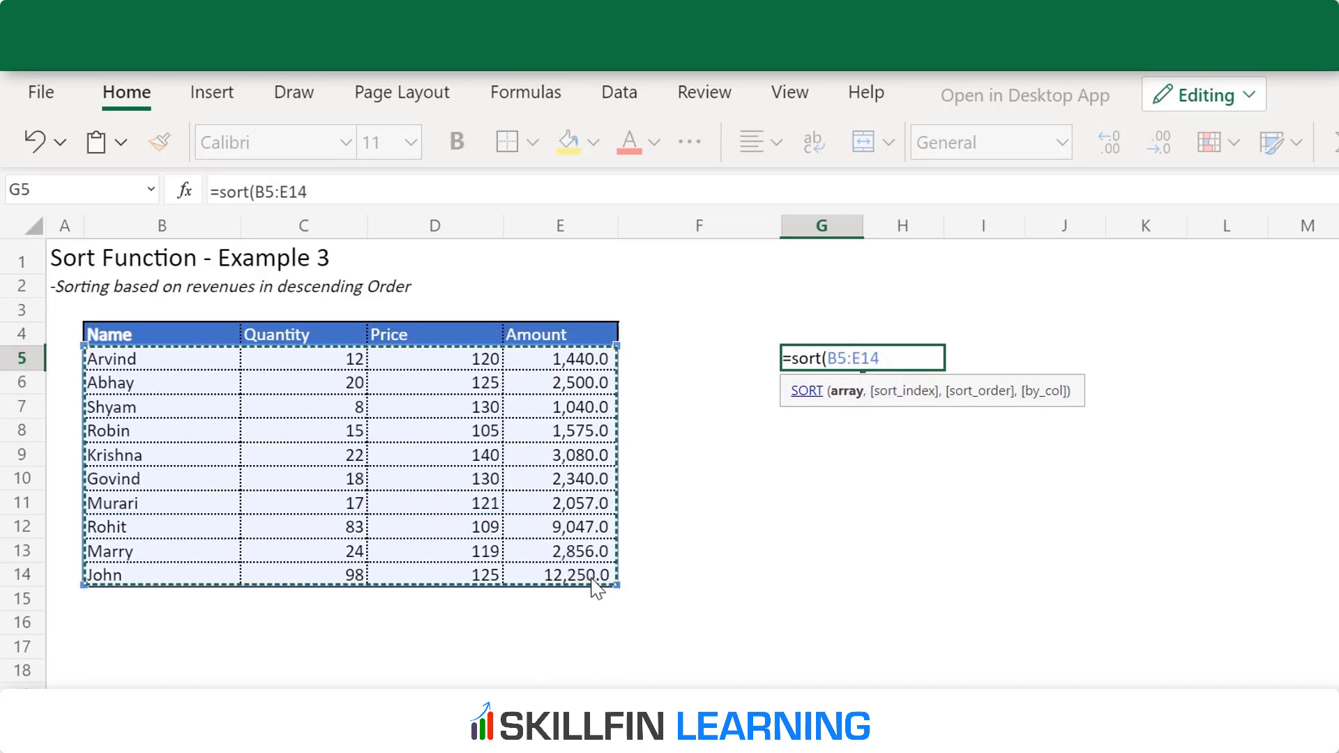
text(,)
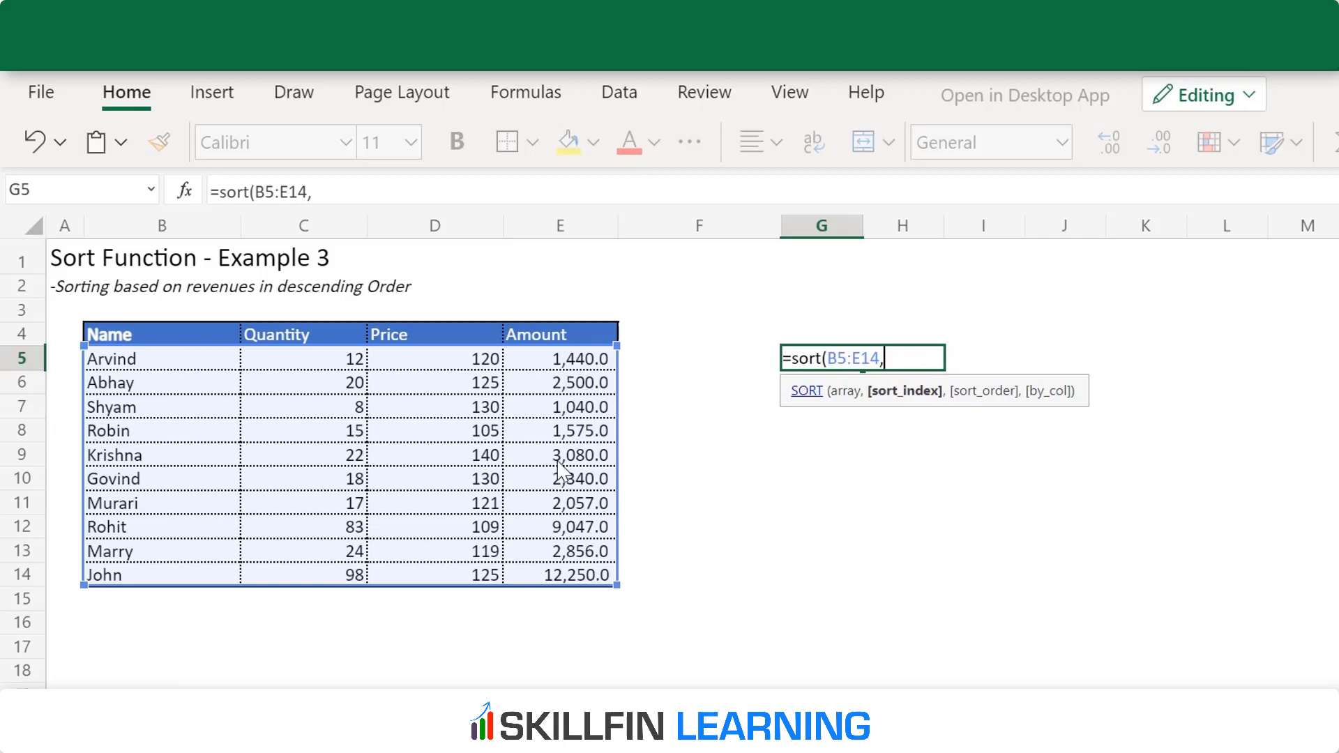
text(4,)
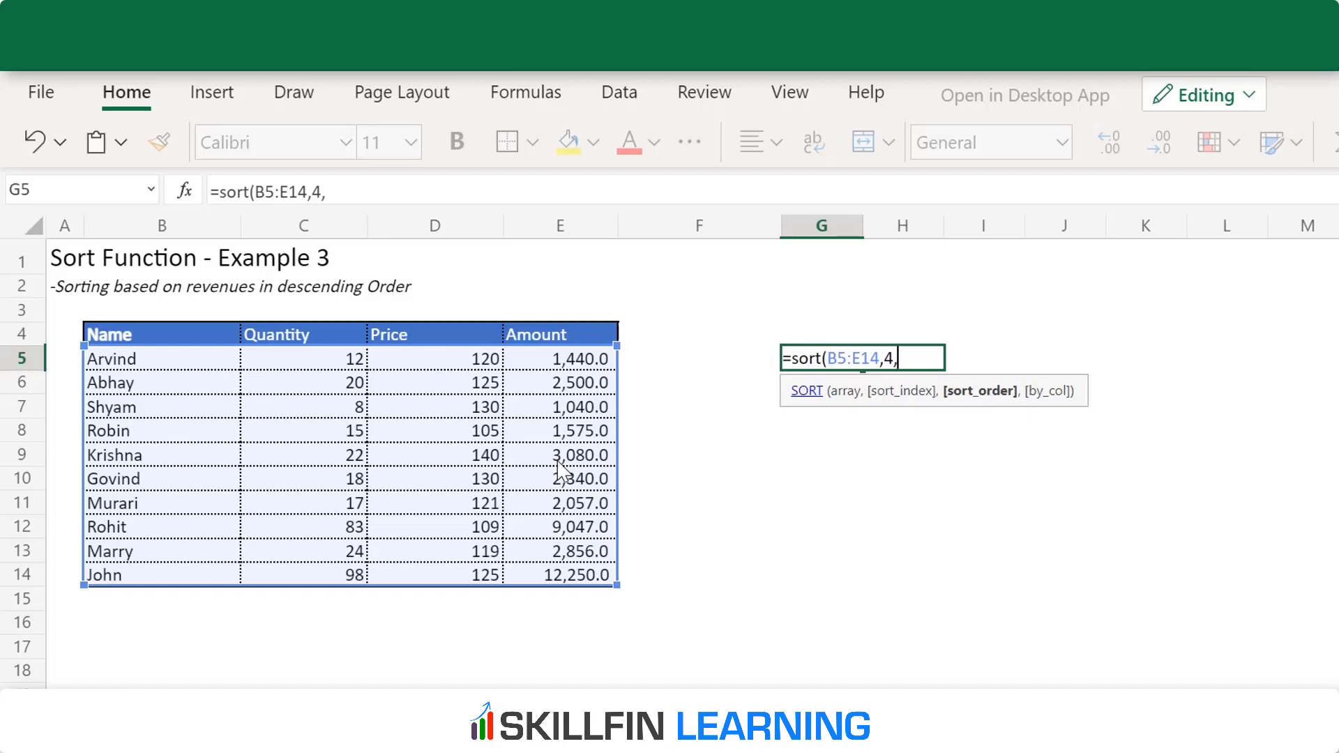
text(-1))
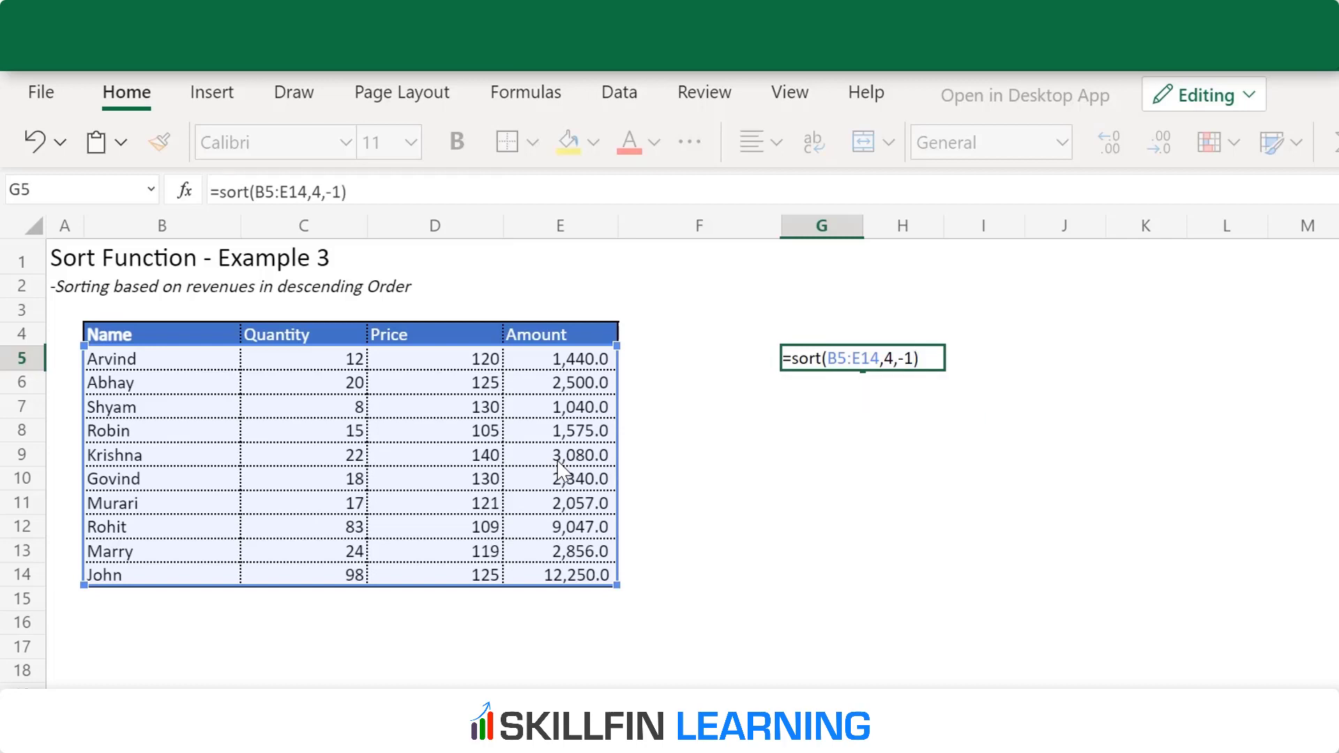
key(Return)
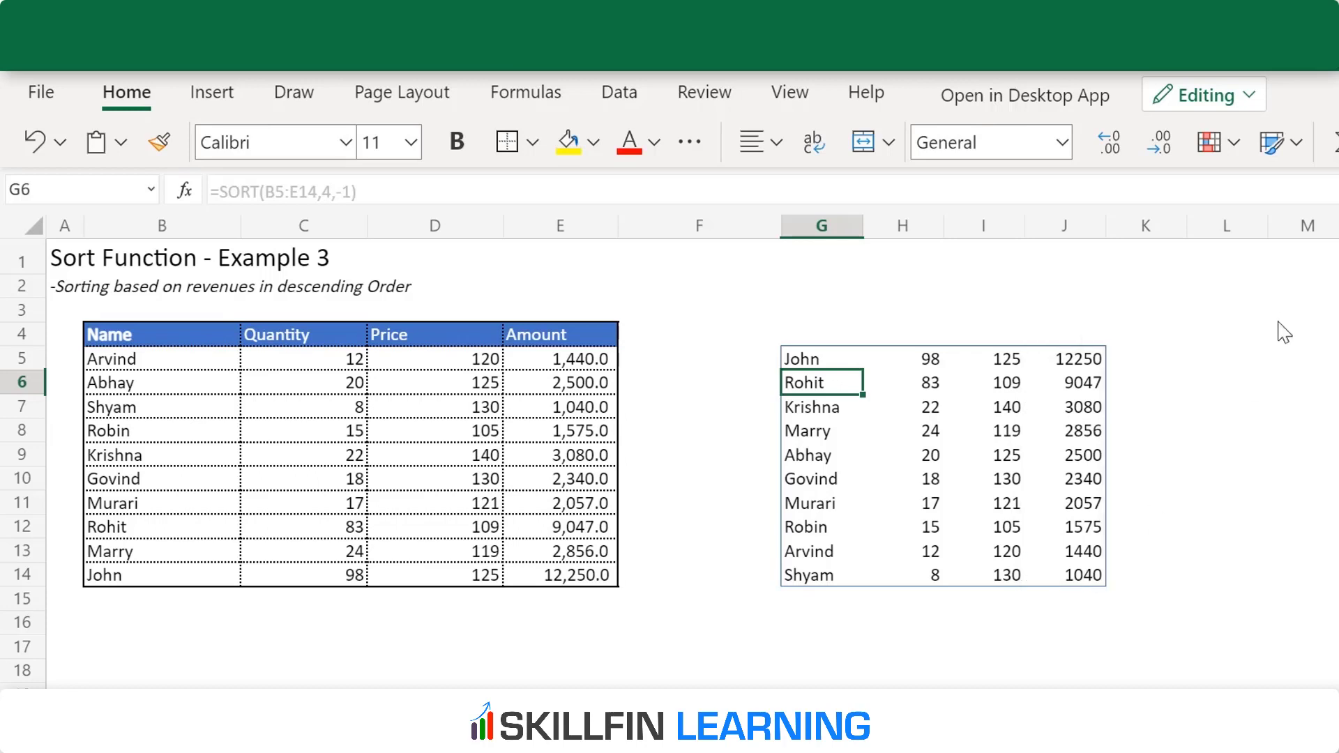
Enter =sort(B5:E14,4) in cell L5 to sort the same rows by Amount in ascending order
click(1230, 366)
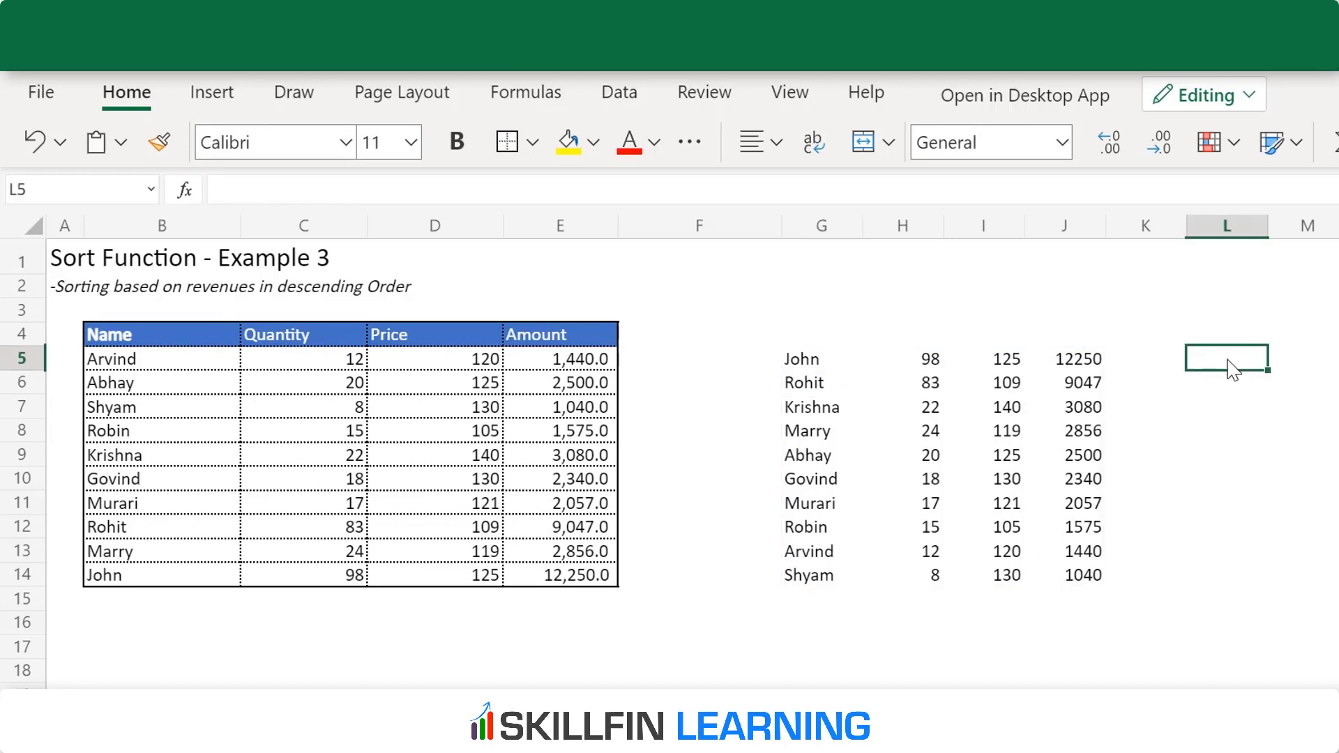
text(=sort)
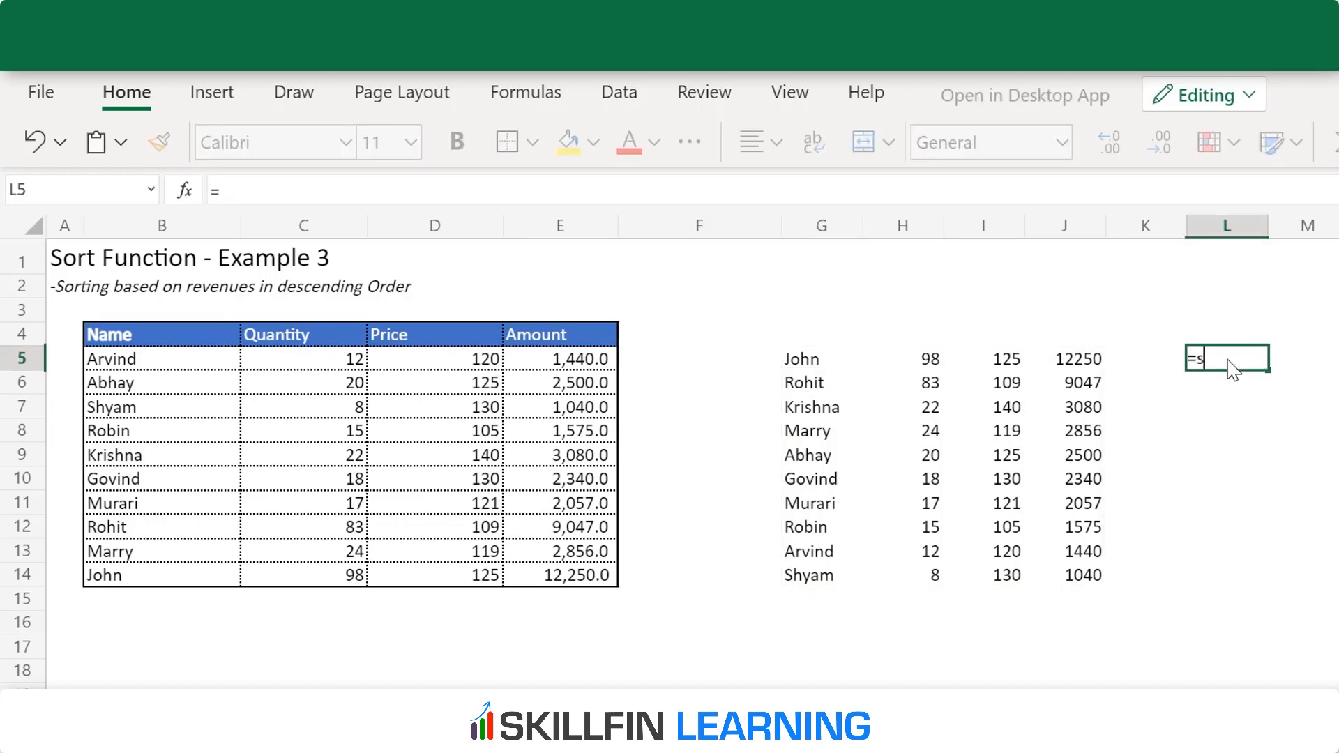
text(()
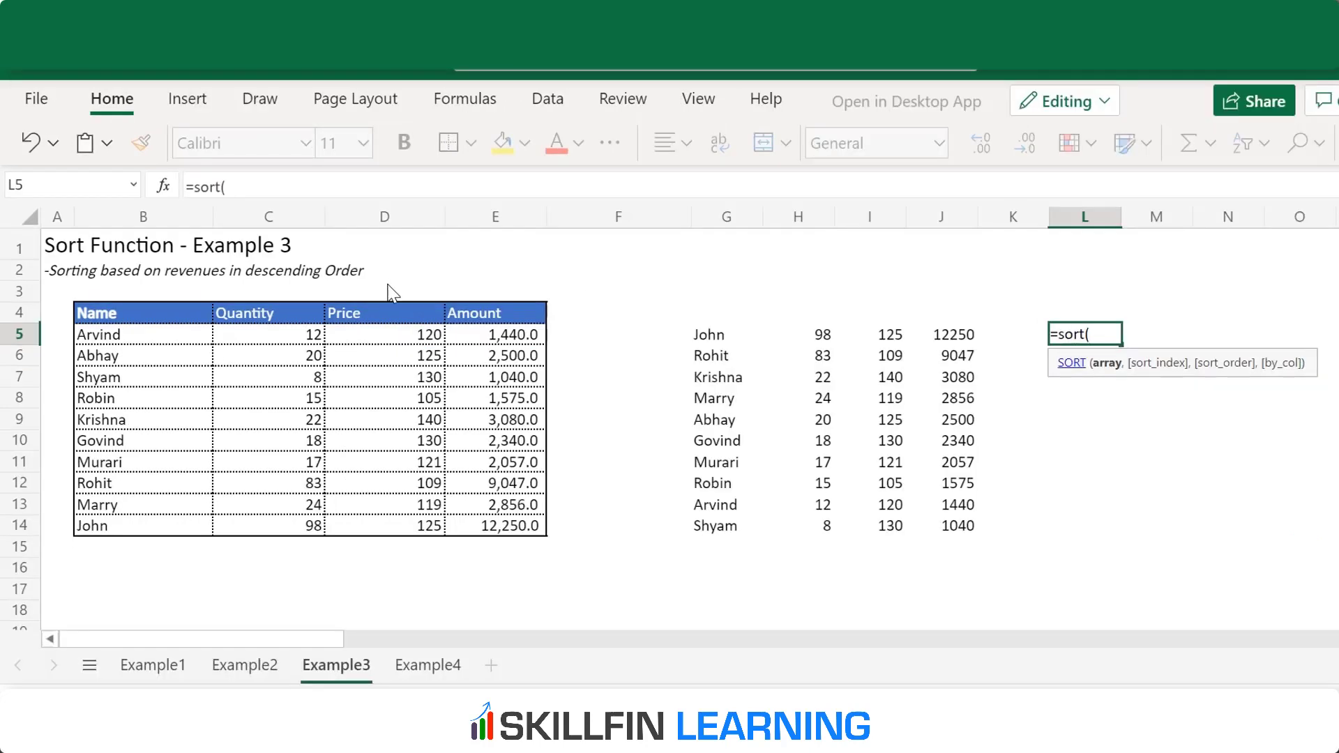
drag(190, 332, 492, 536)
text(,)
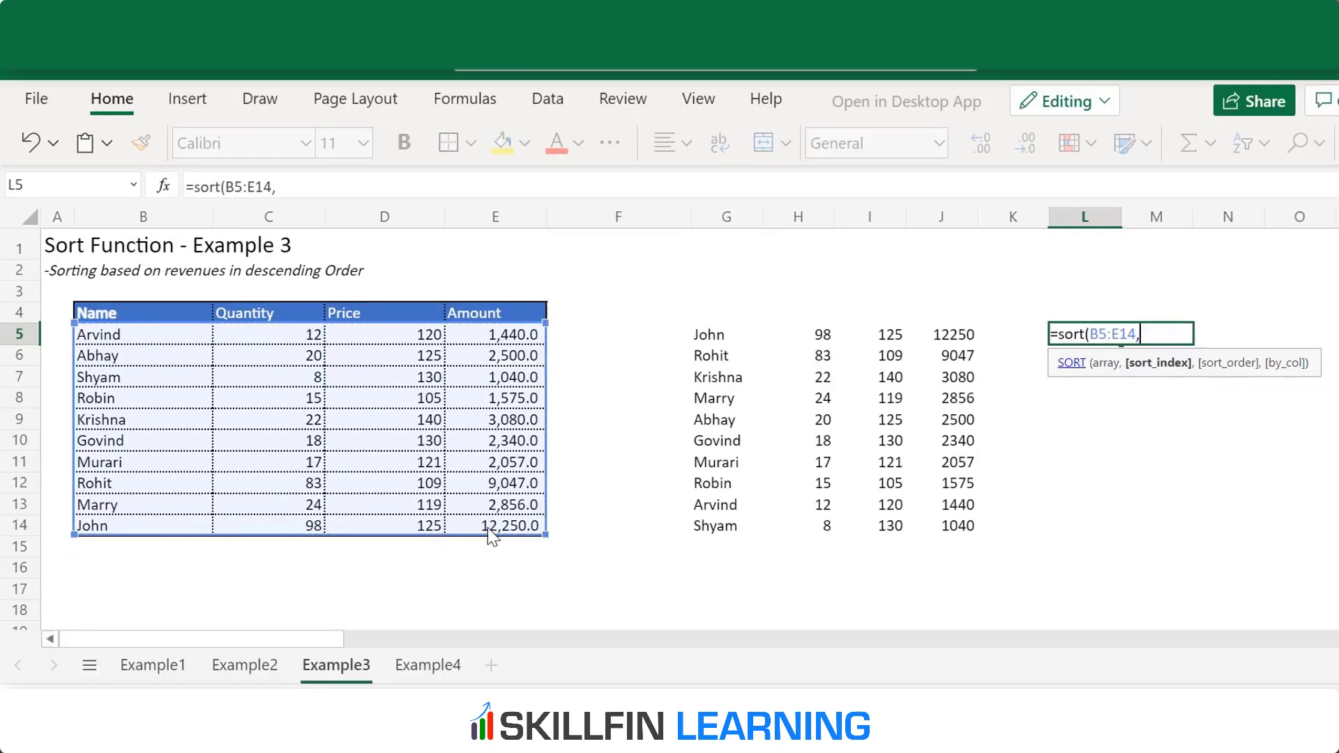
text(4)
text())
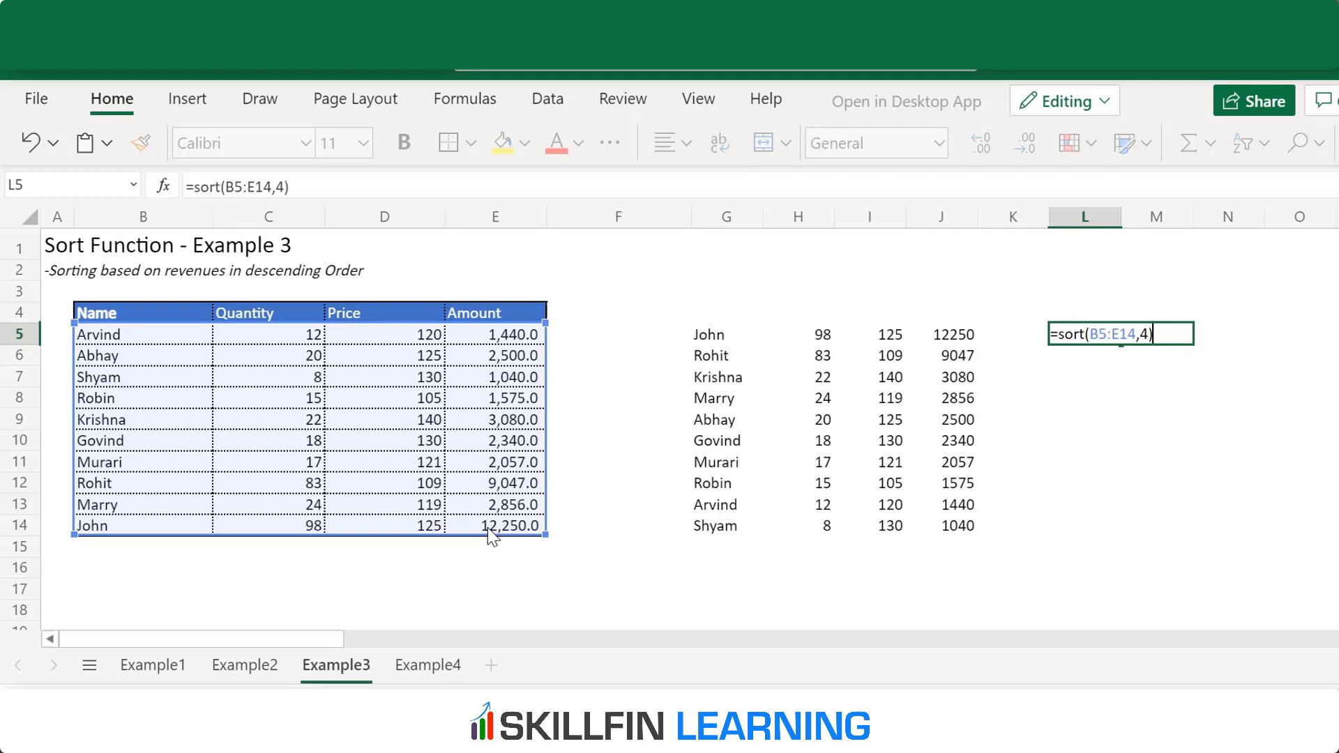
key(Return)
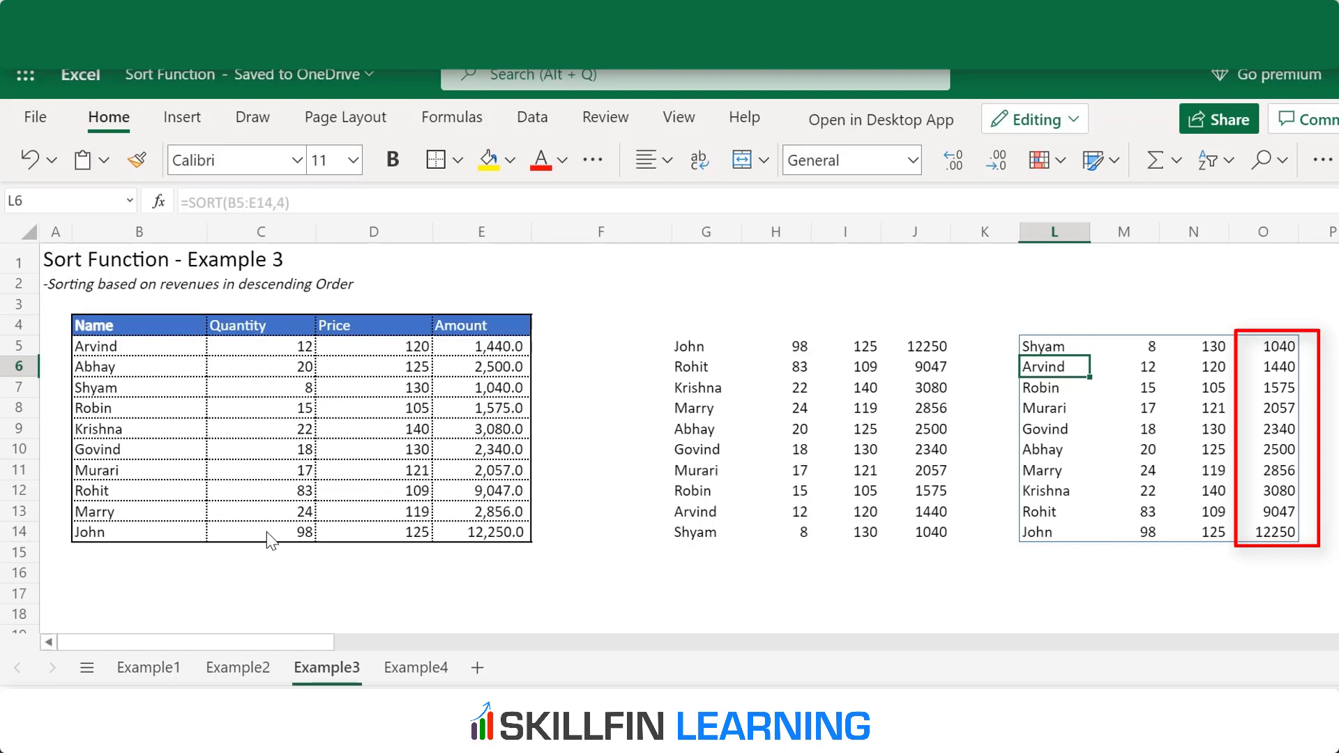
Replace the name in B13 with a different first name and set that row's quantity to 10
click(183, 513)
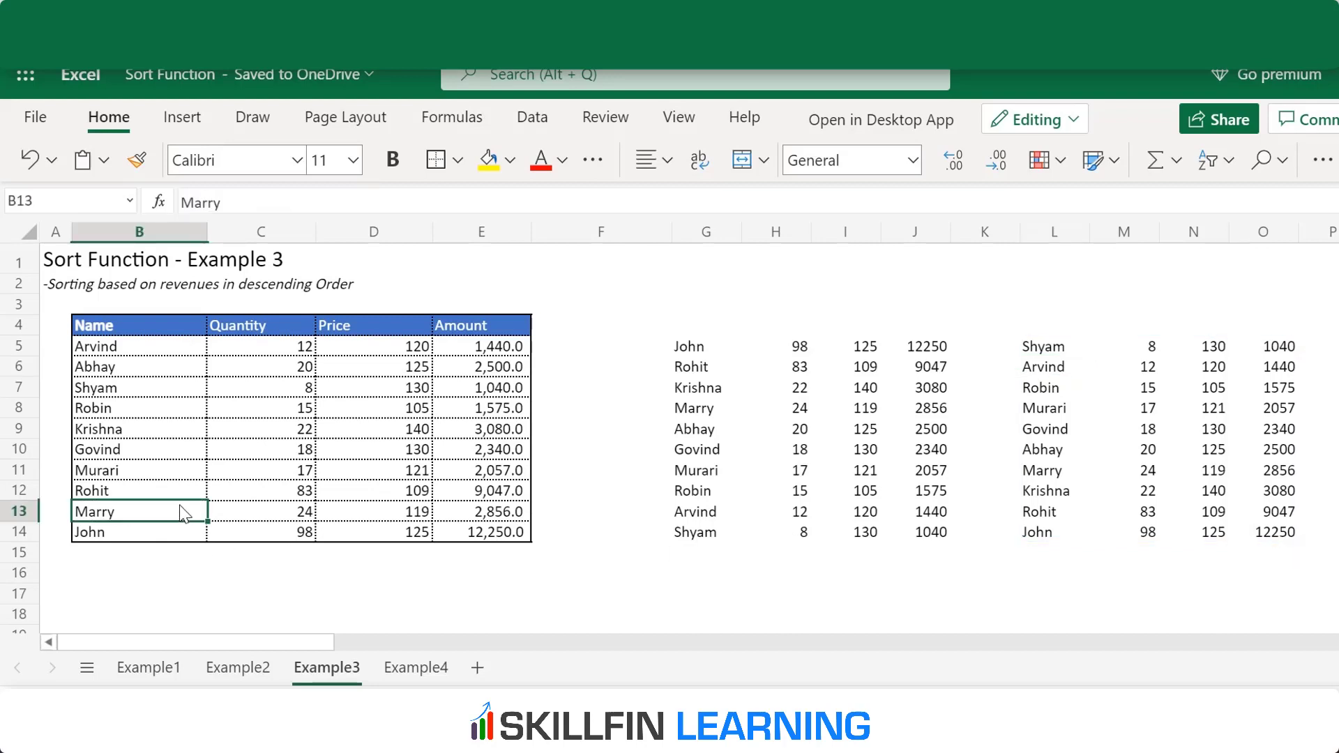
text(Rajiv)
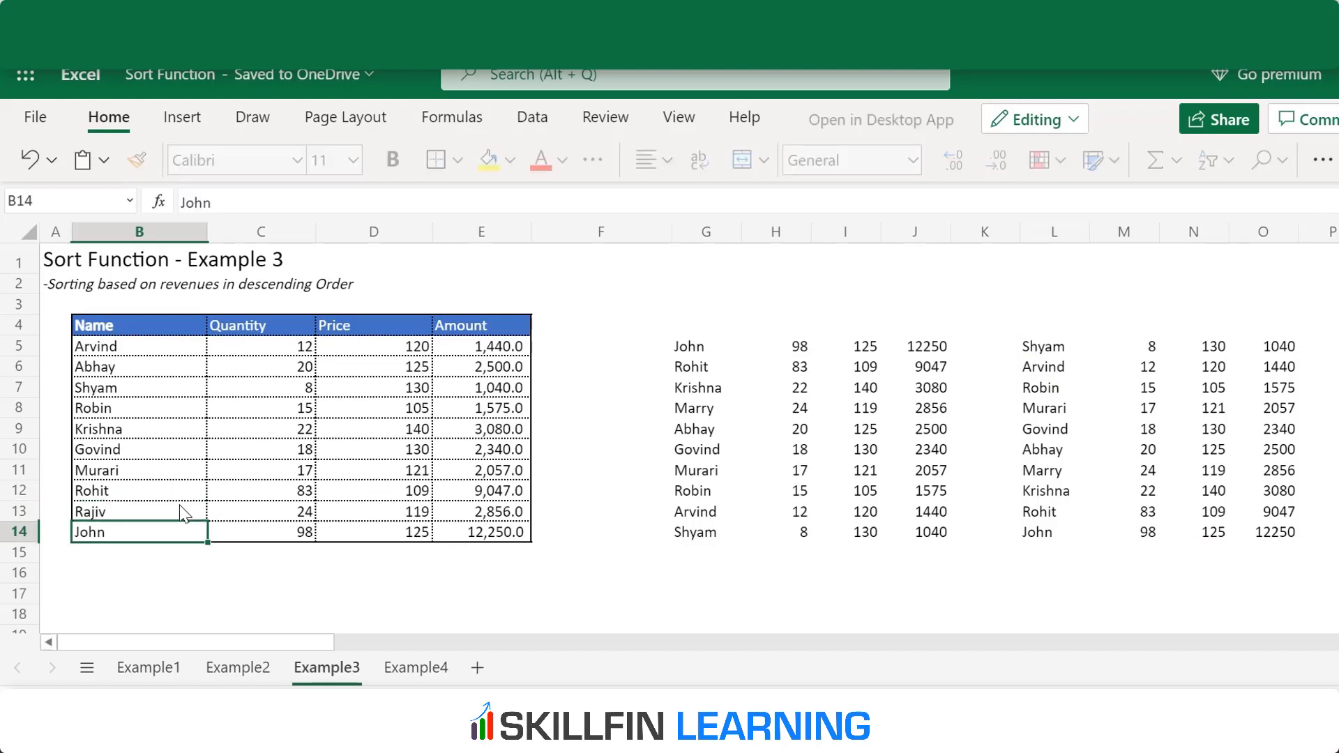
key(Return)
key(Up)
key(Right)
text(10)
key(Return)
Set the price in D13 to 20000
key(Up)
key(Right)
text(20000)
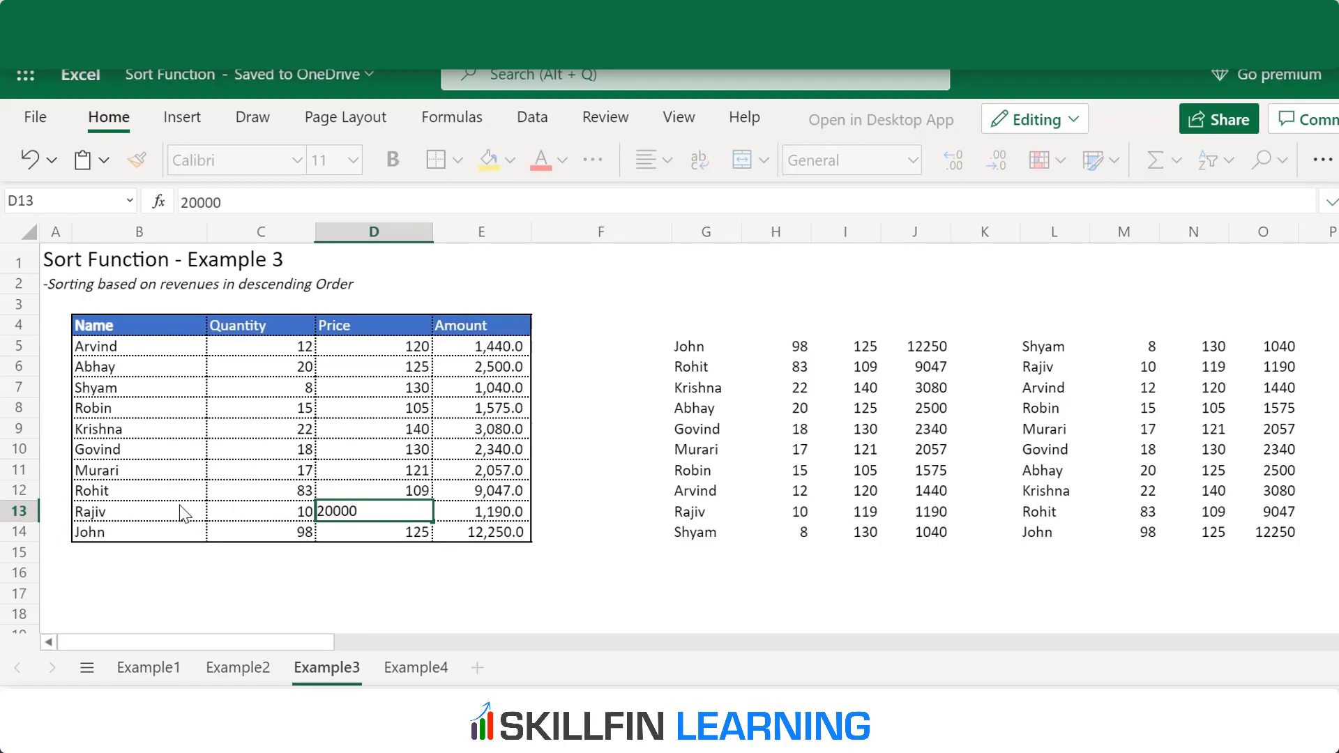
key(Return)
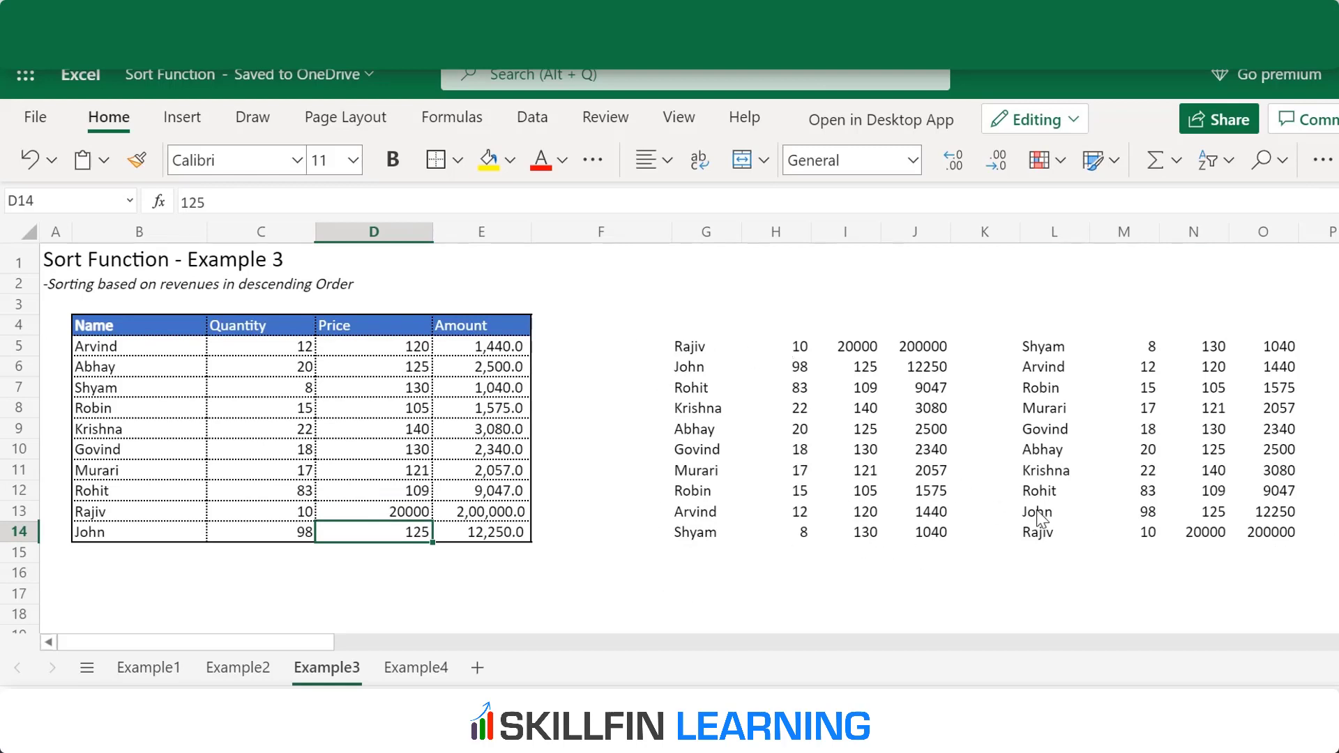
Convert the source range B4:E14 into a table with headers
click(172, 327)
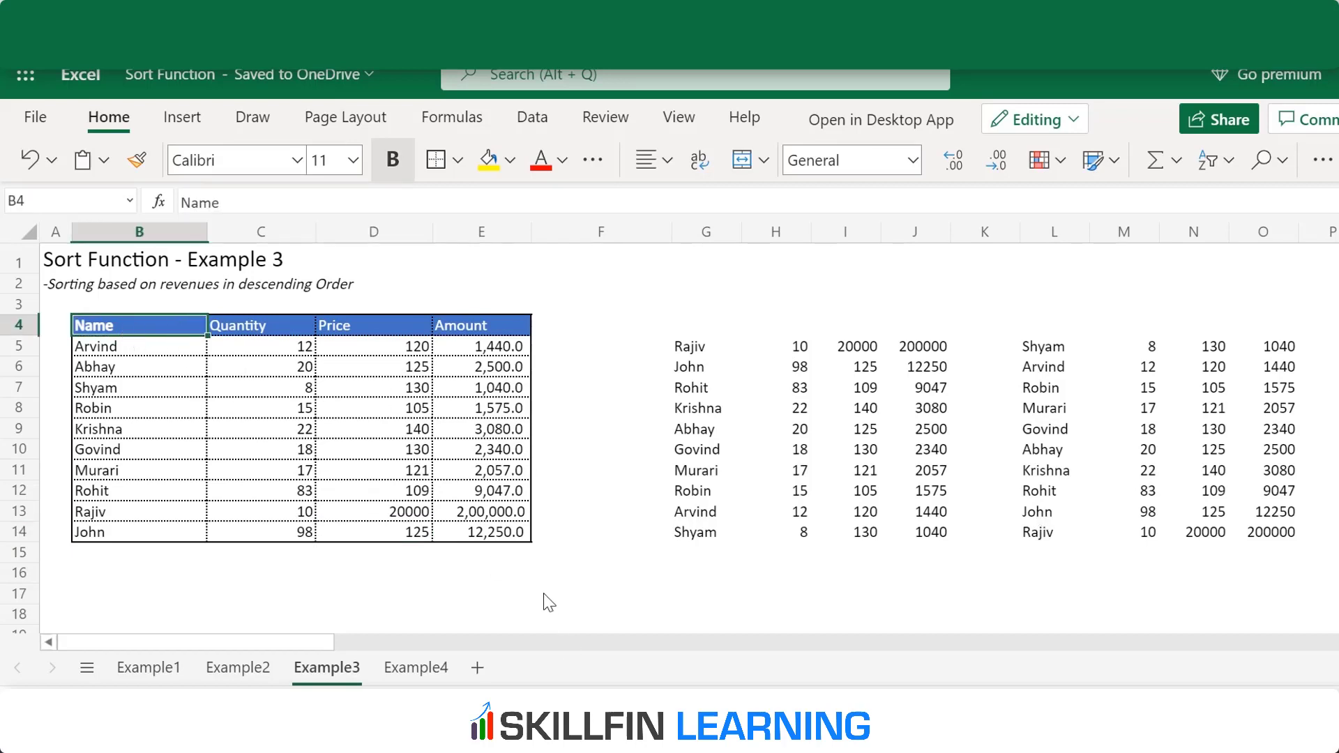
shift+click(528, 535)
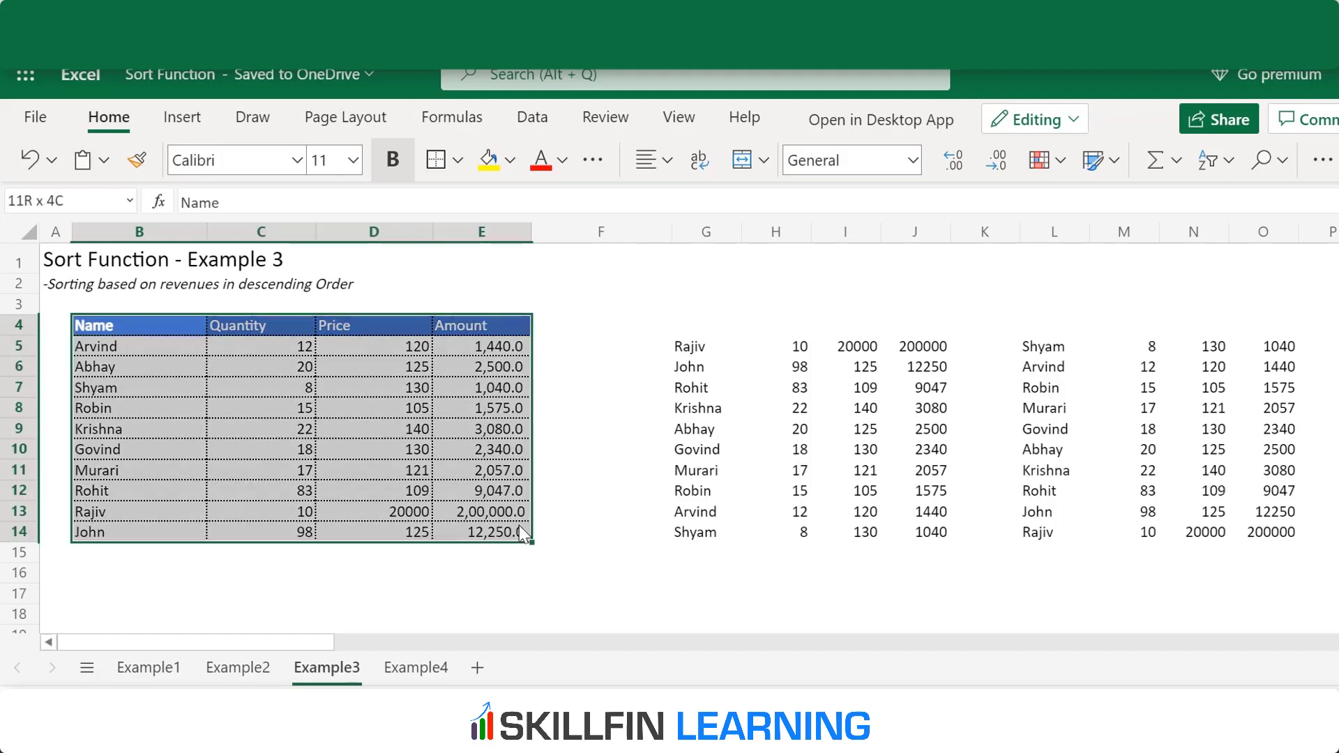
click(183, 117)
click(314, 161)
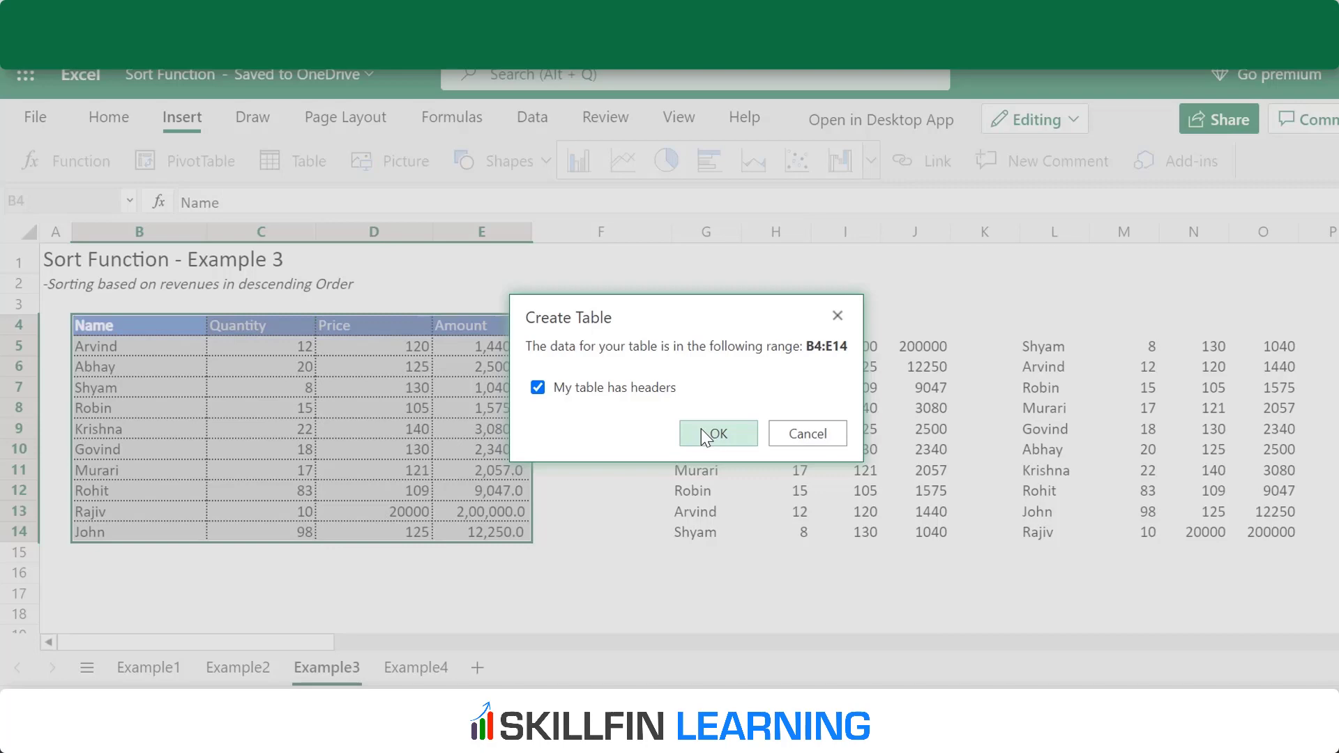
click(711, 434)
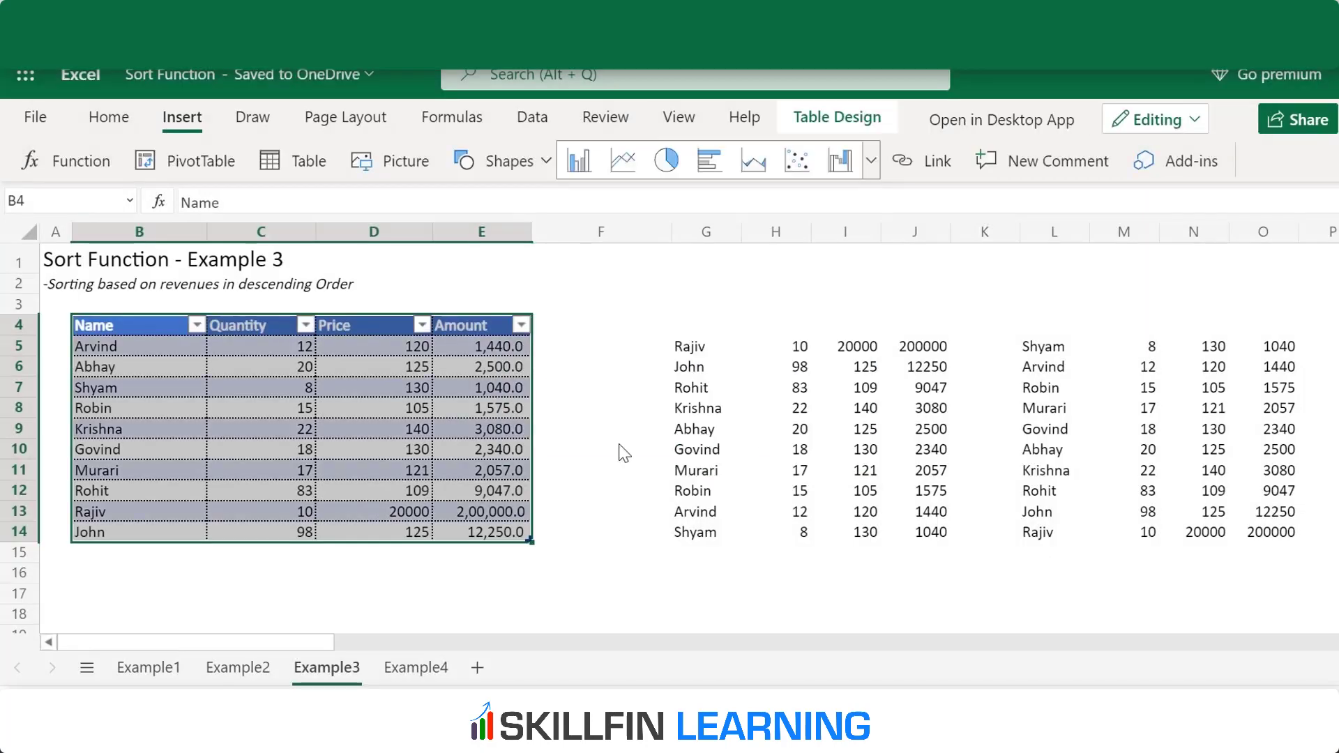
Add a new row to the table by entering a first name in B15, directly below its last record
click(614, 474)
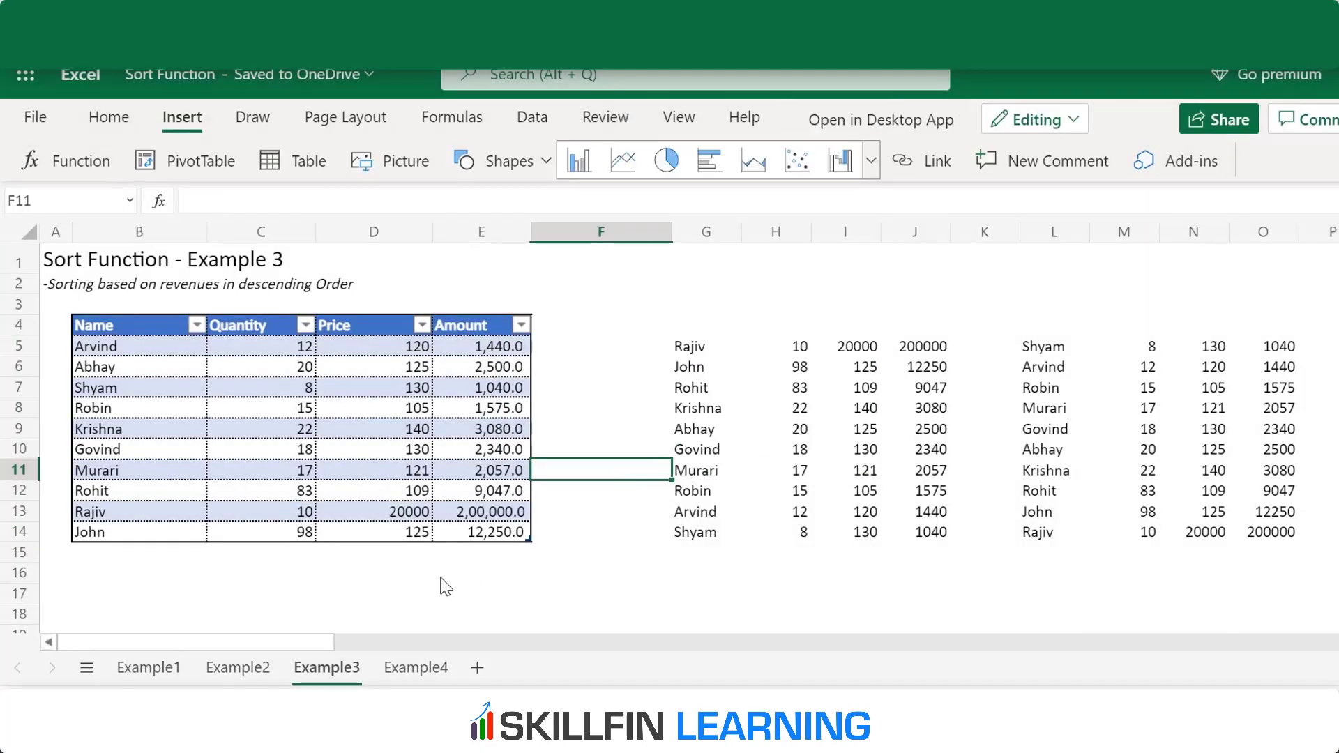
click(164, 561)
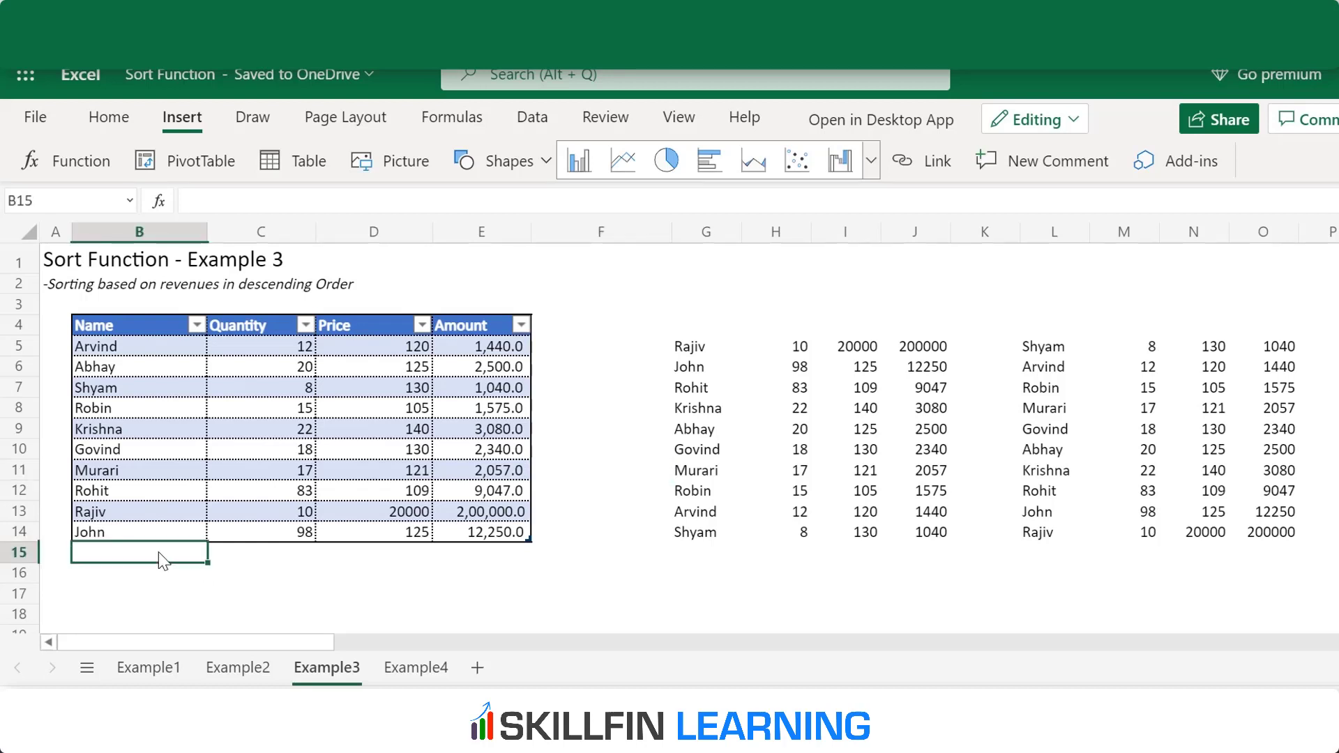
text(rajiv)
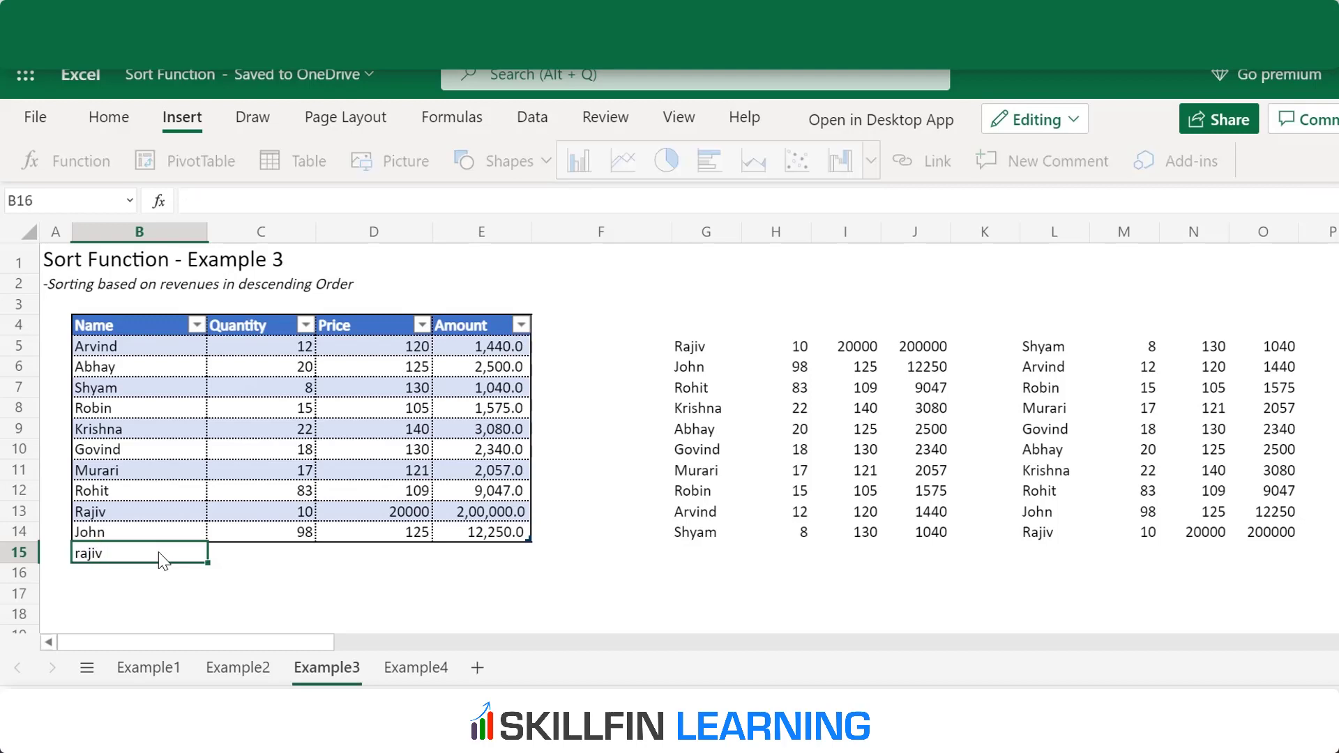
key(Return)
key(Up)
key(Right)
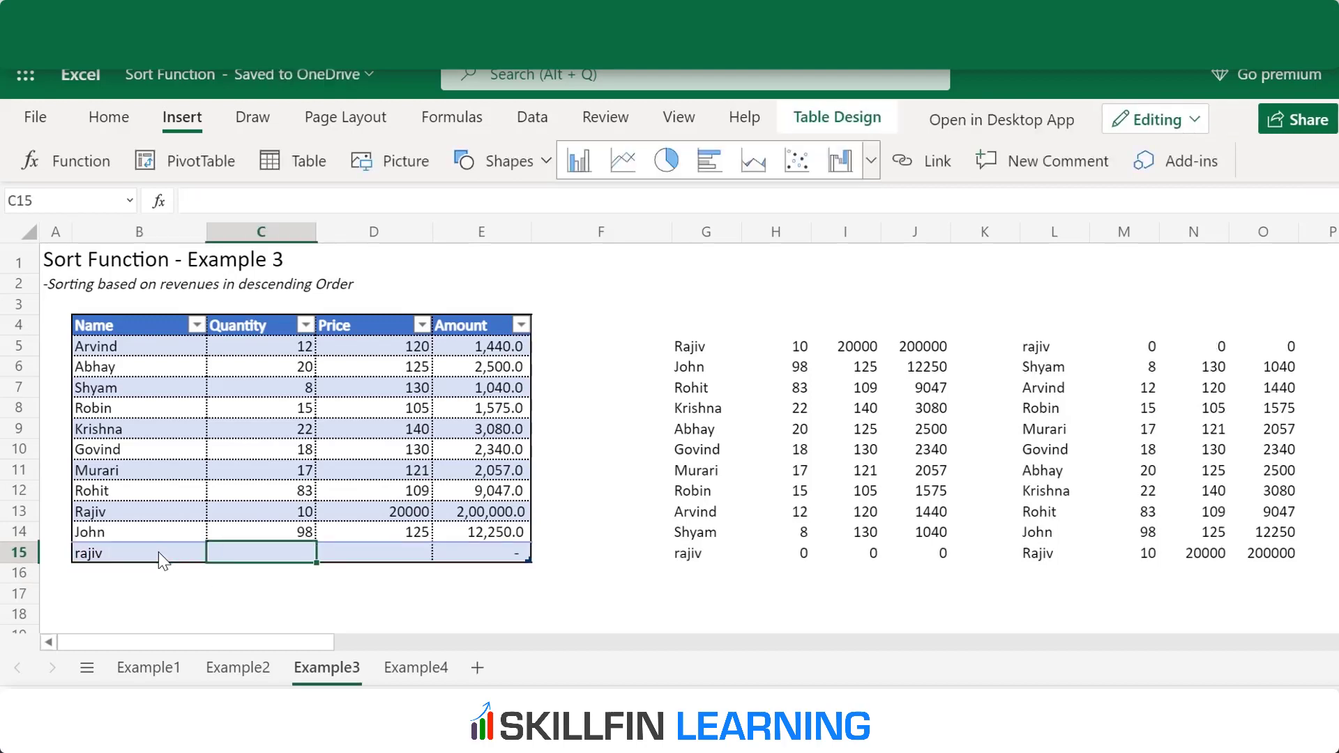
Set the new row's quantity to 20 in C15 and its price to 500 in D15
text(20)
key(Return)
key(Right)
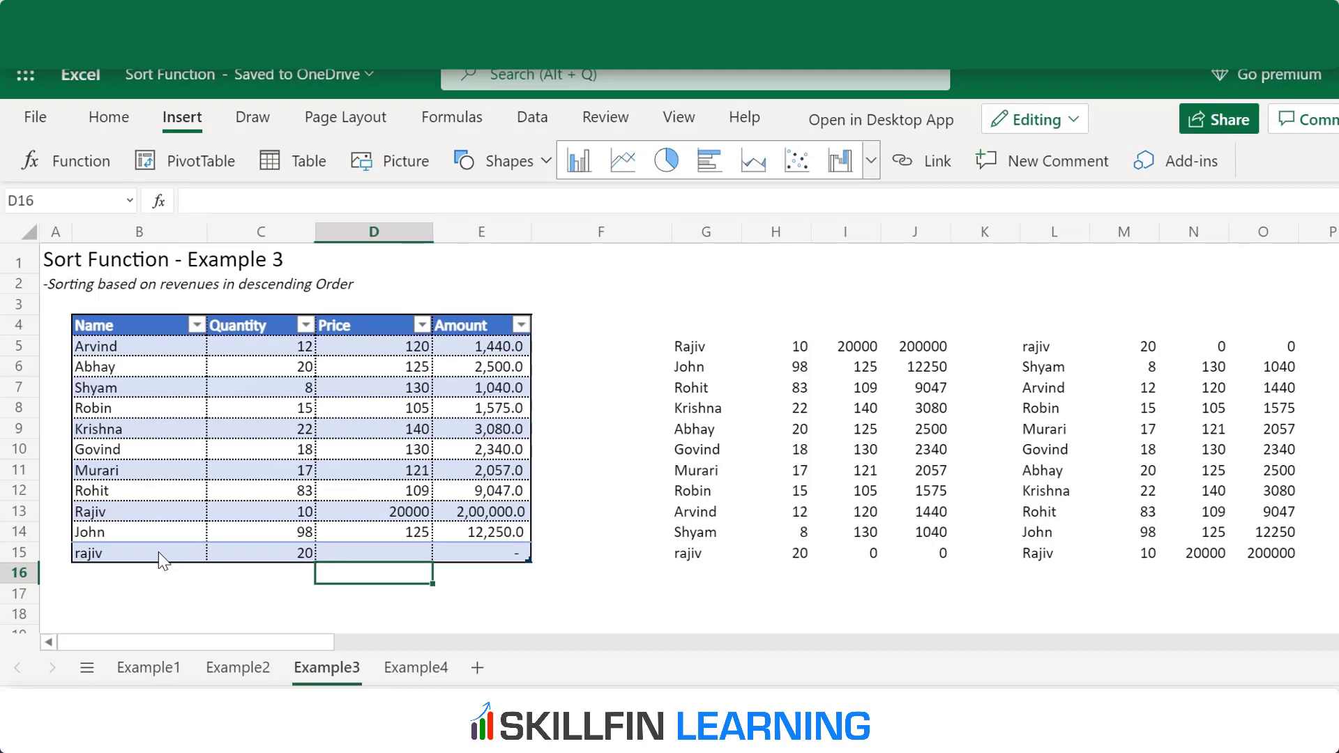
key(Up)
text(500)
key(Return)
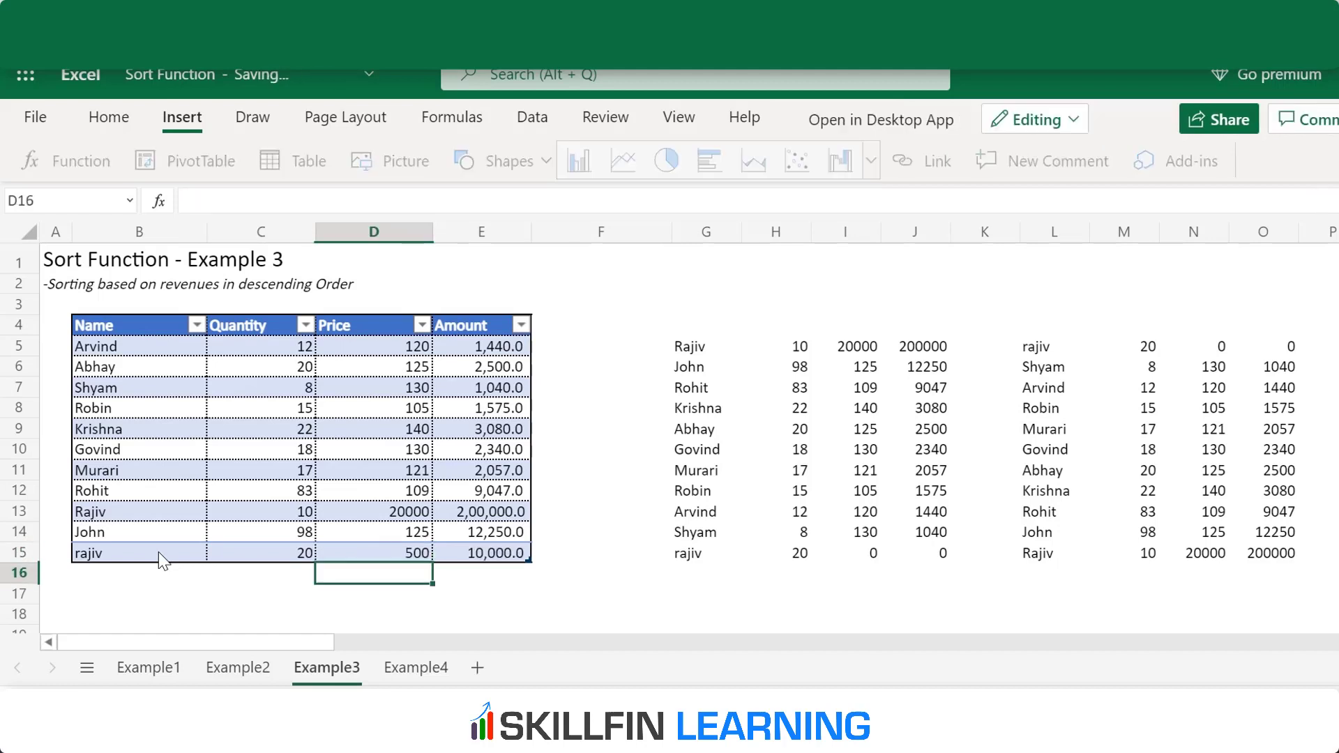
key(Right)
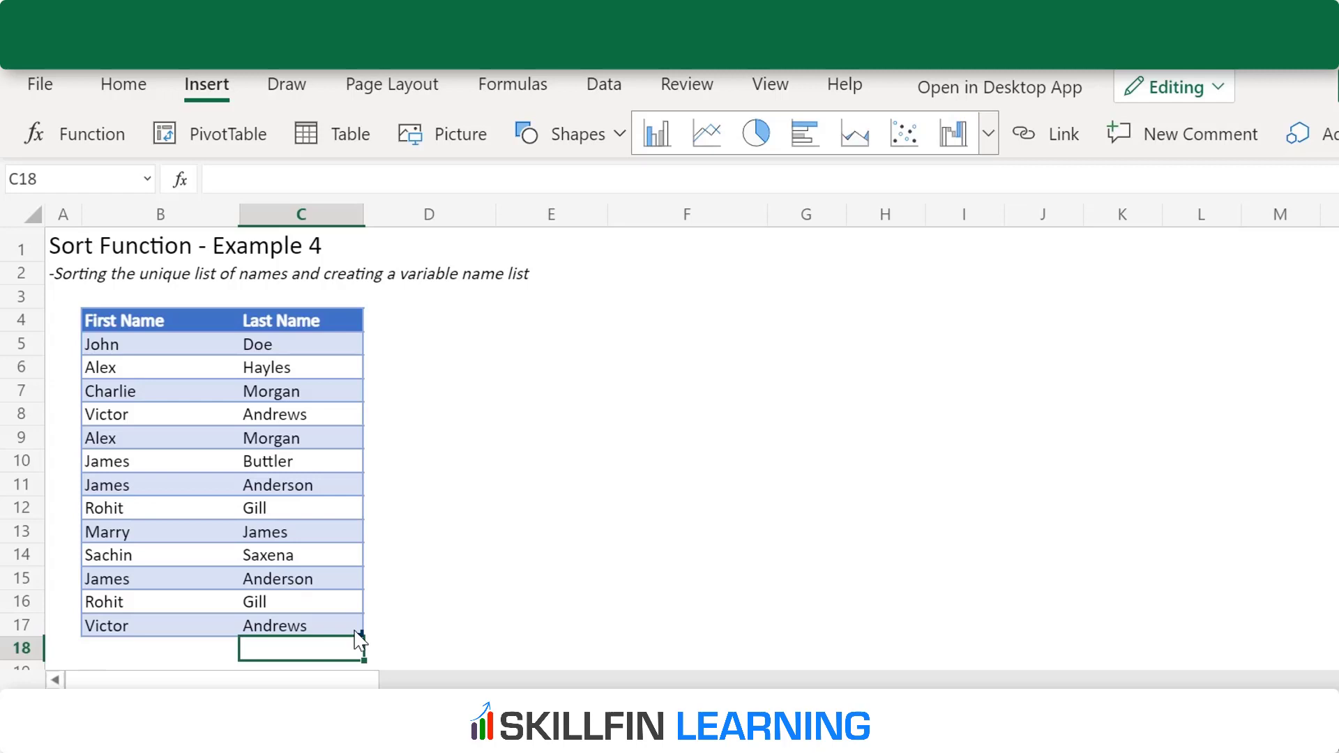
On the Example4 sheet, enter =unique(Table1) in F5 to extract the unique first and last name pairs
click(647, 348)
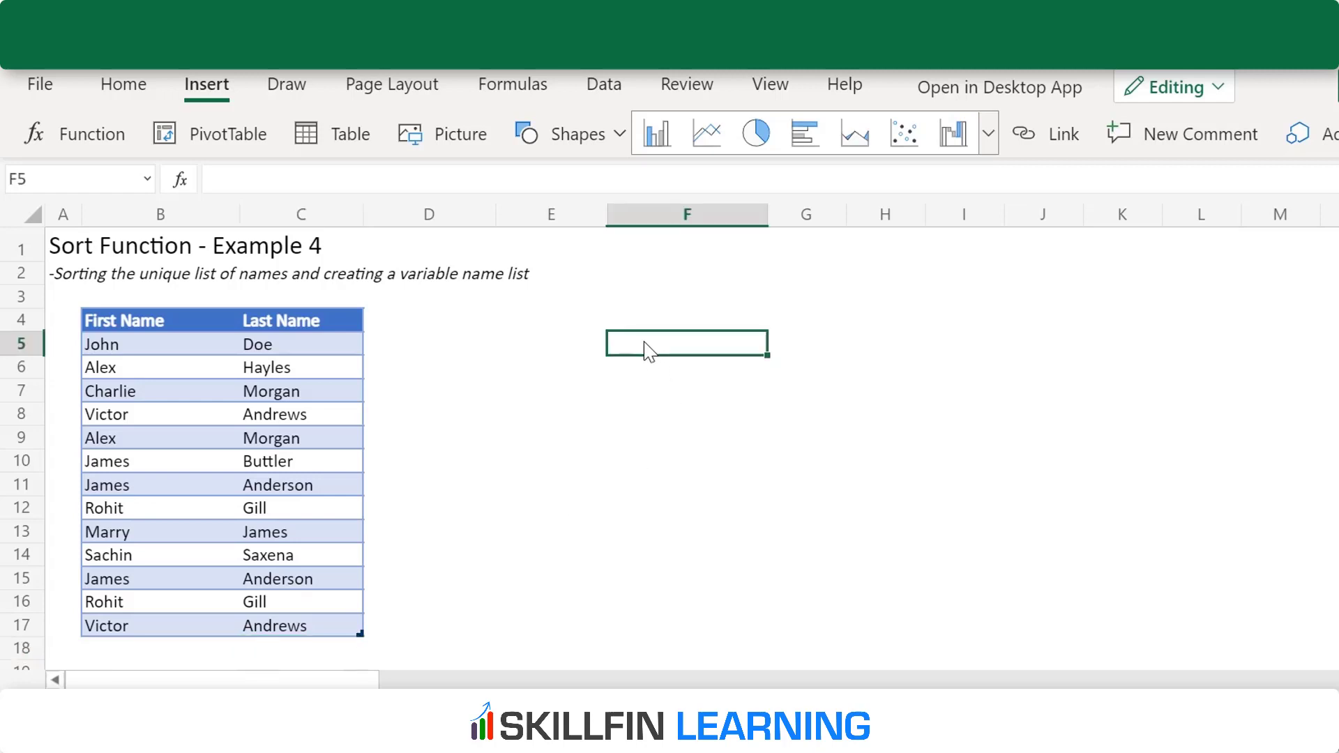
text(=unique()
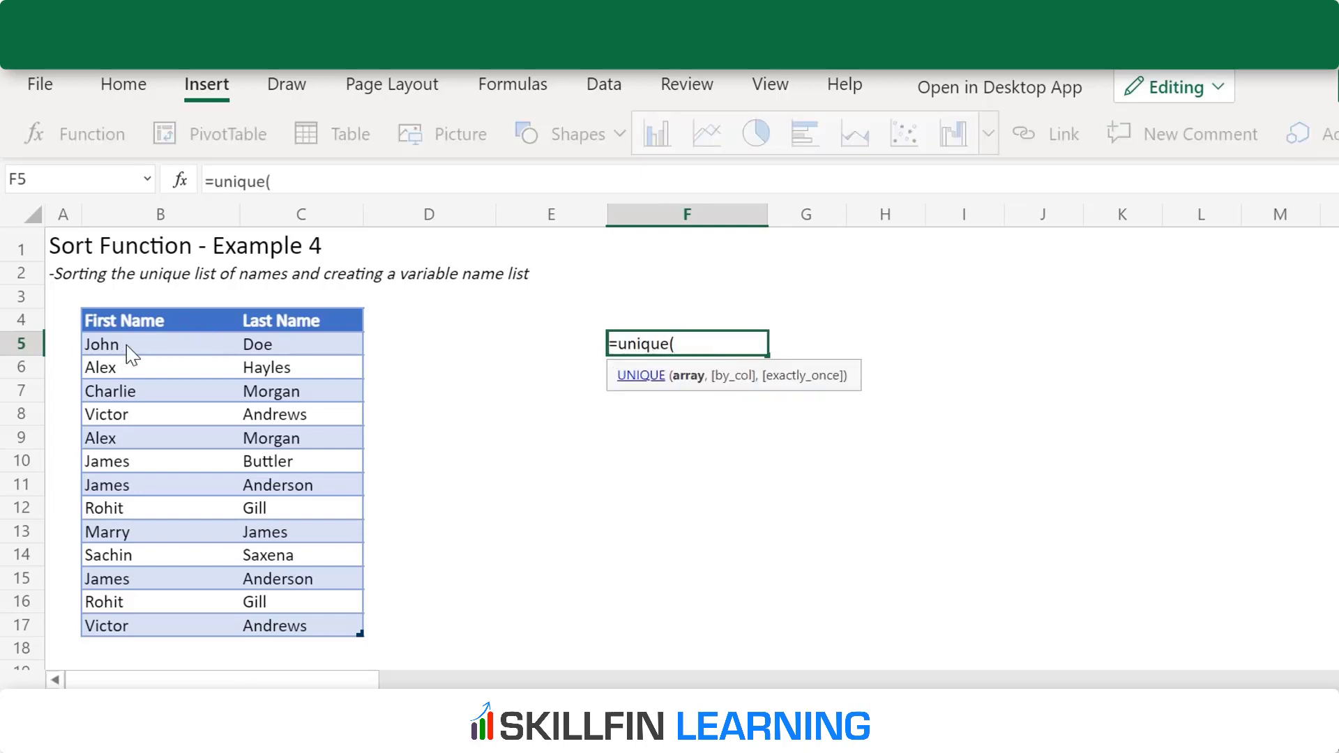
drag(129, 353, 305, 631)
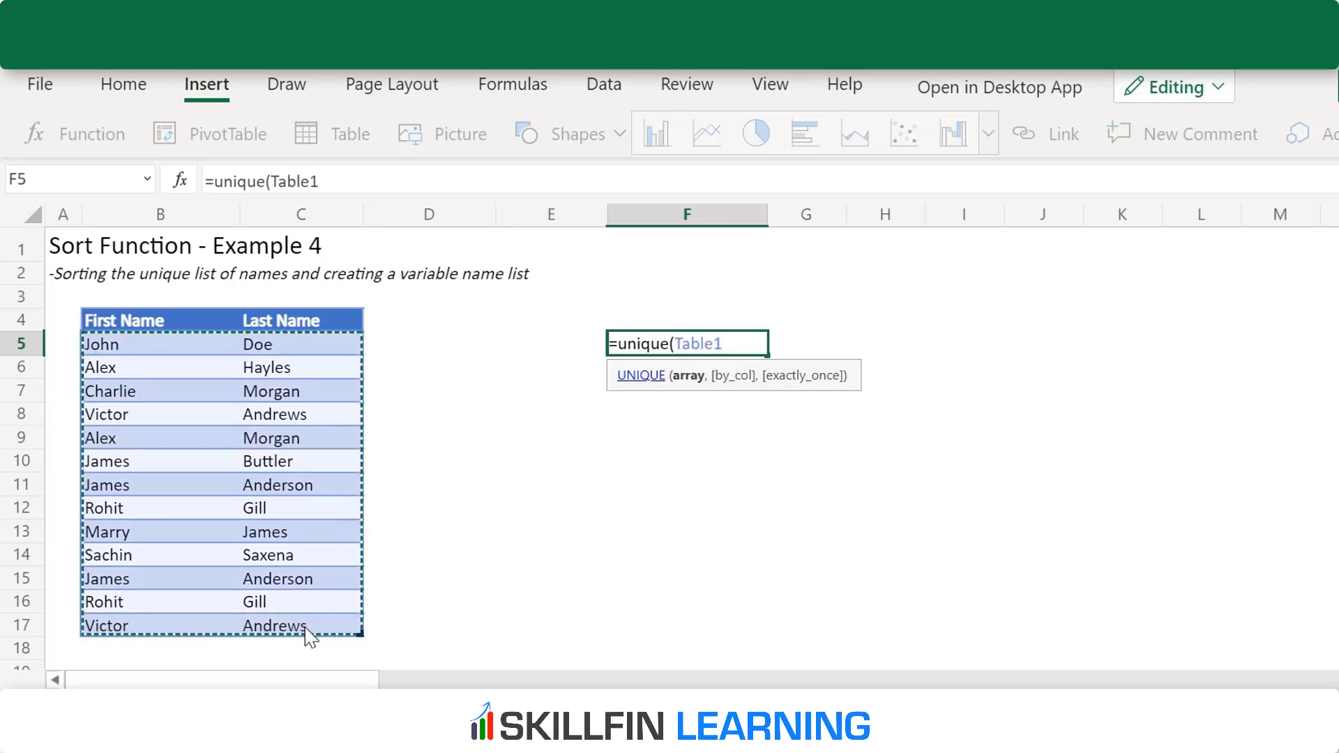
text())
key(Return)
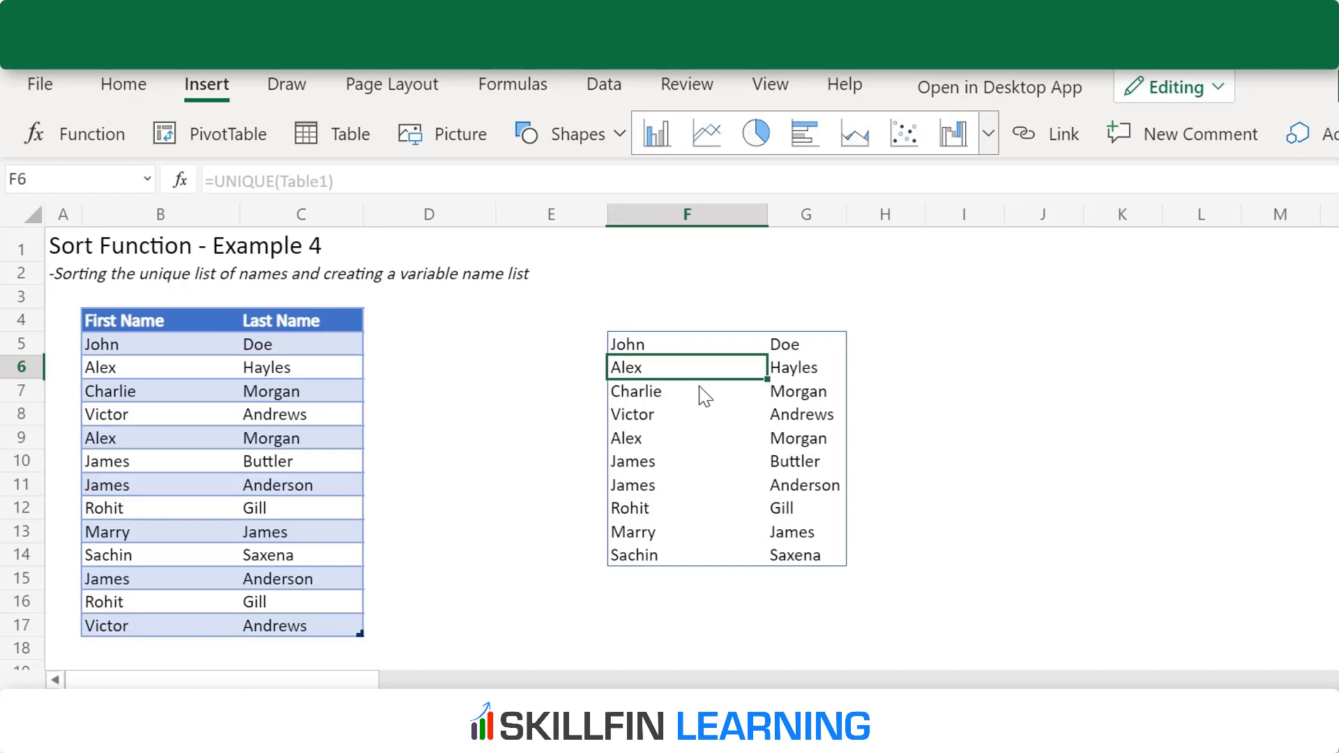
Wrap the formula in F5 in SORT so it reads =sort(UNIQUE(Table1))
click(649, 343)
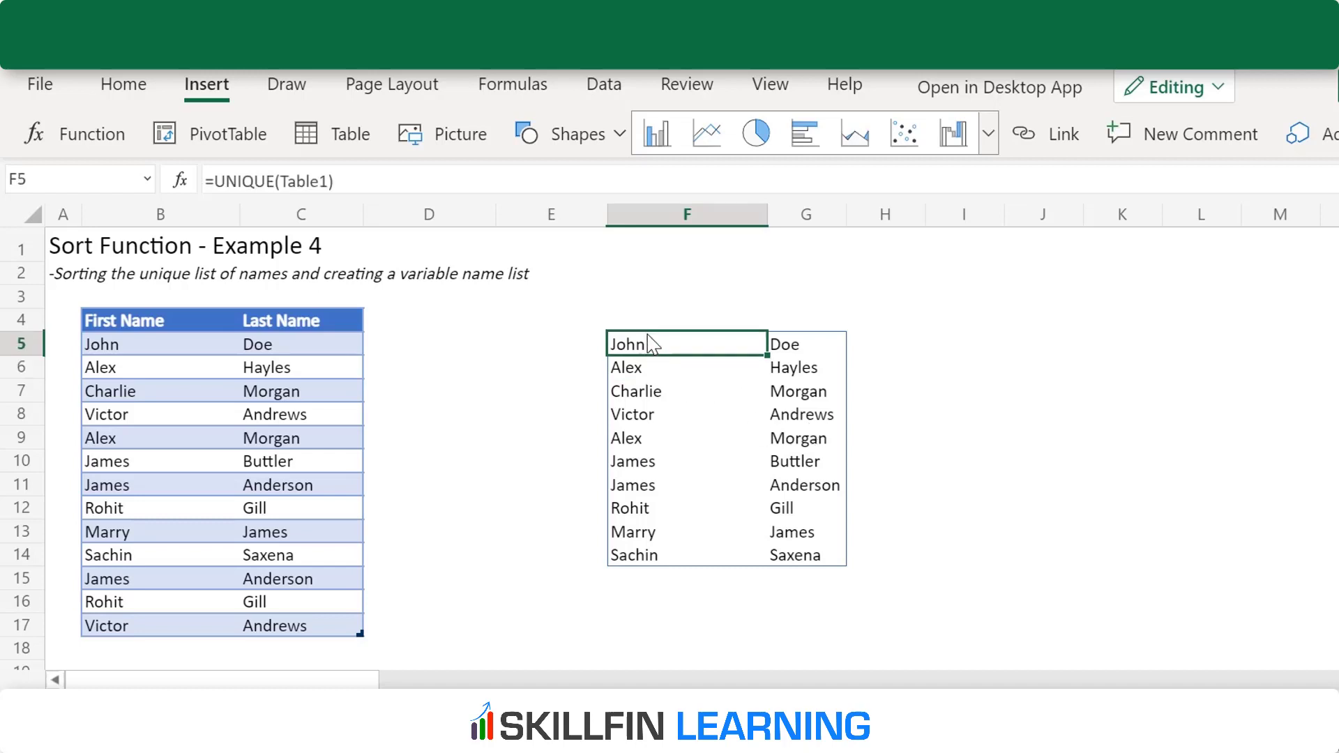
click(219, 173)
text(sort)
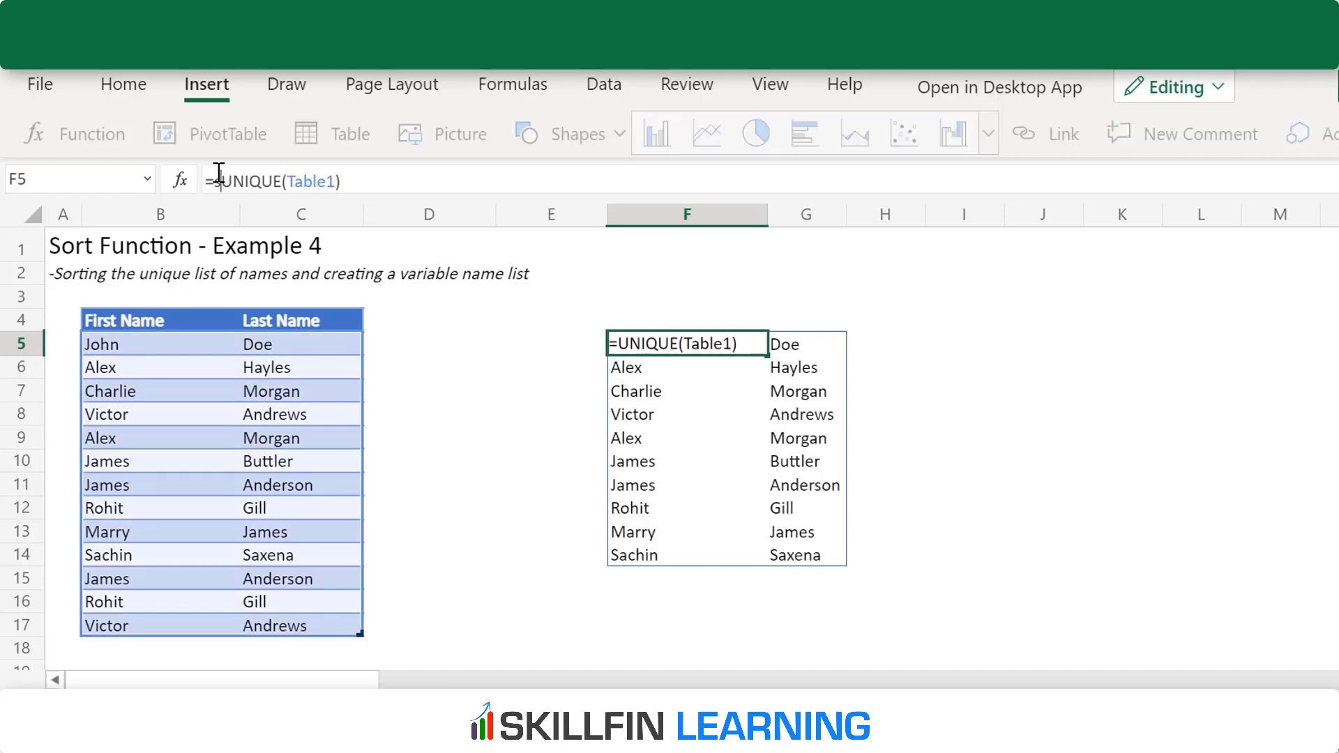
text(()
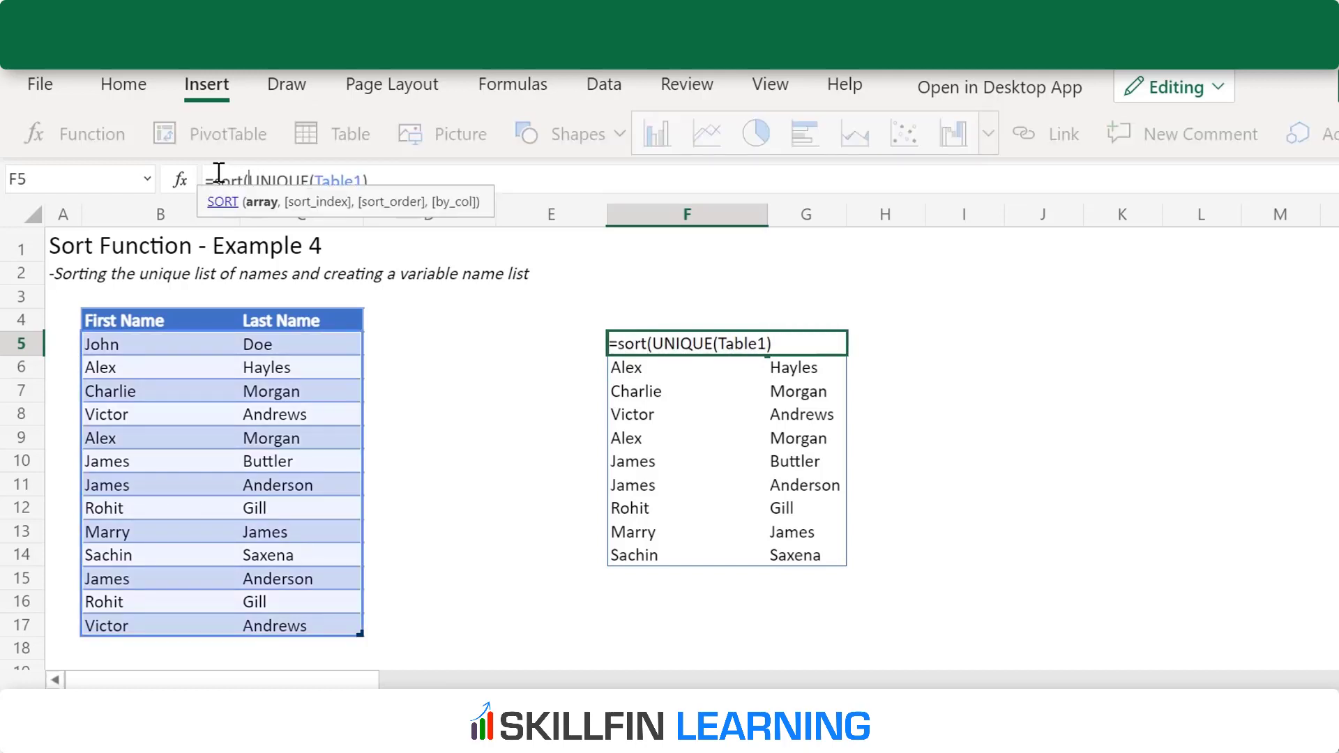
click(399, 175)
text())
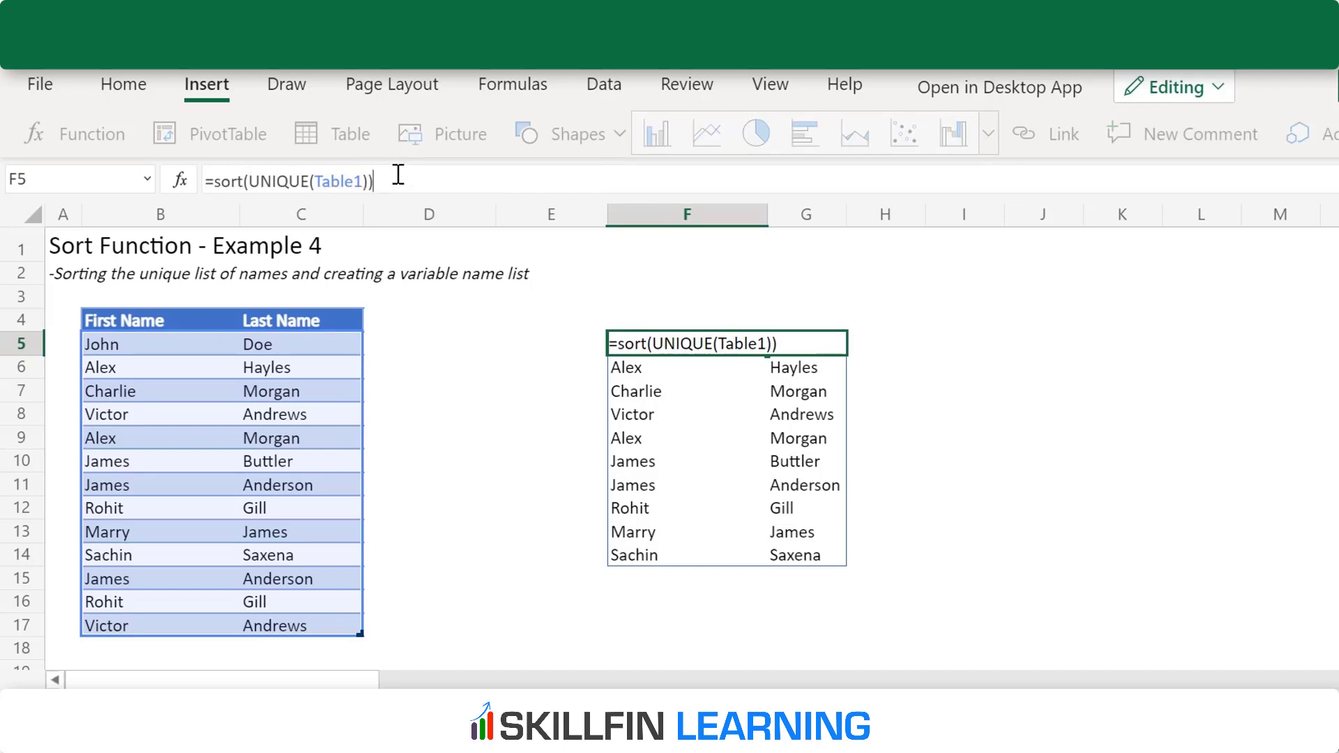
key(Return)
click(645, 346)
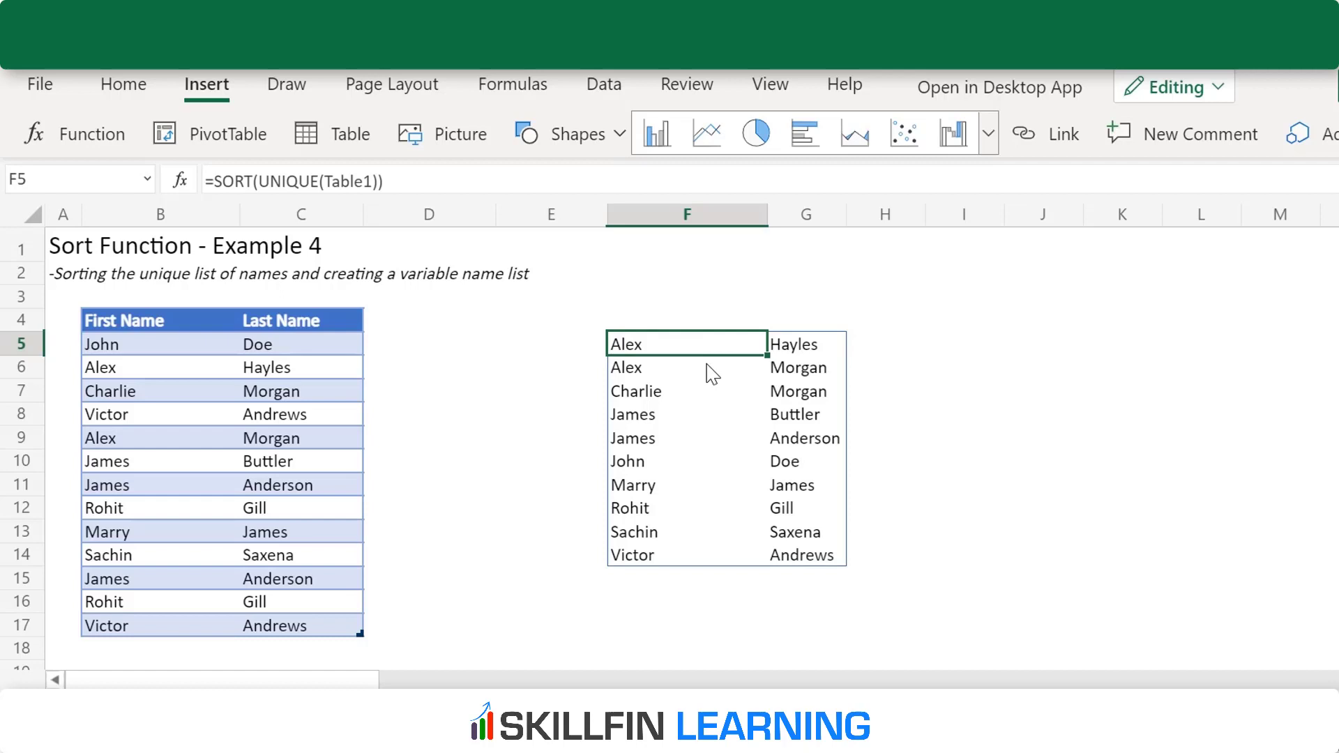
Enter =sort(unique(Table1),,-1) in I5 to list the unique names in descending order of first name
click(984, 351)
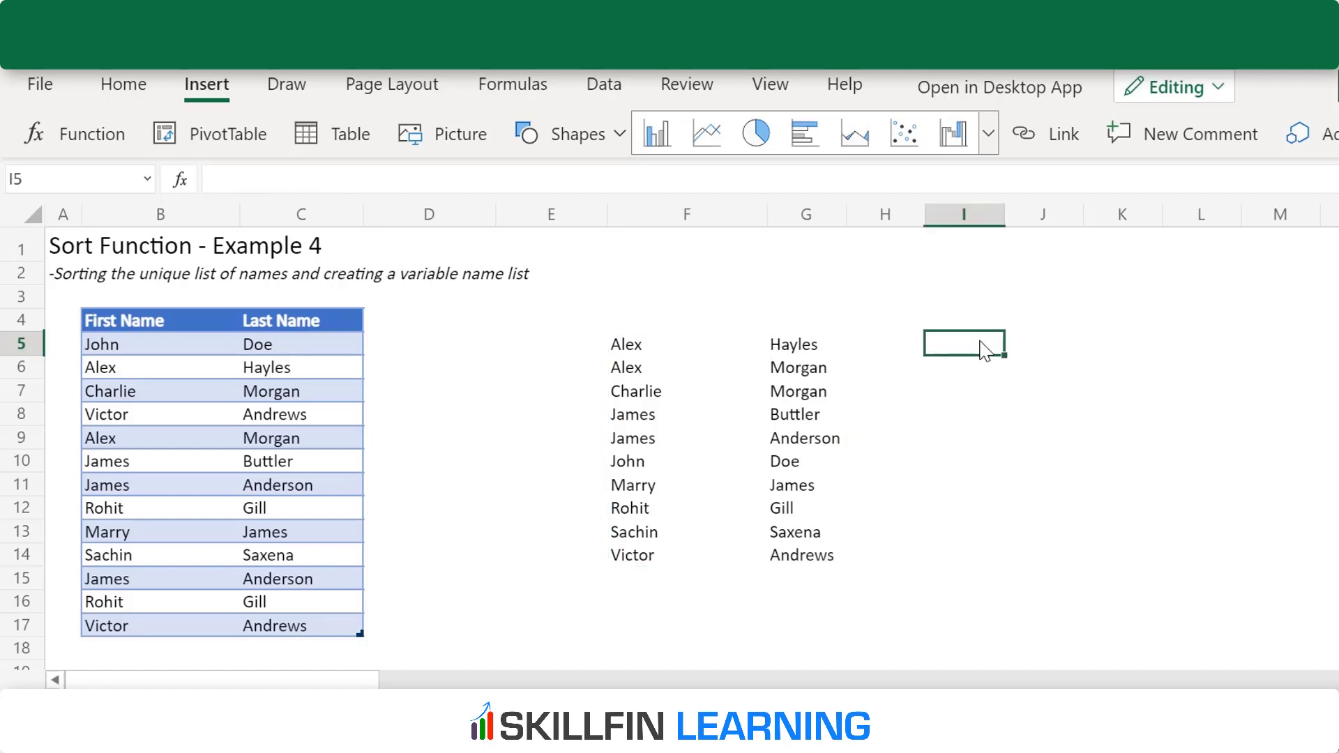
text(=sort)
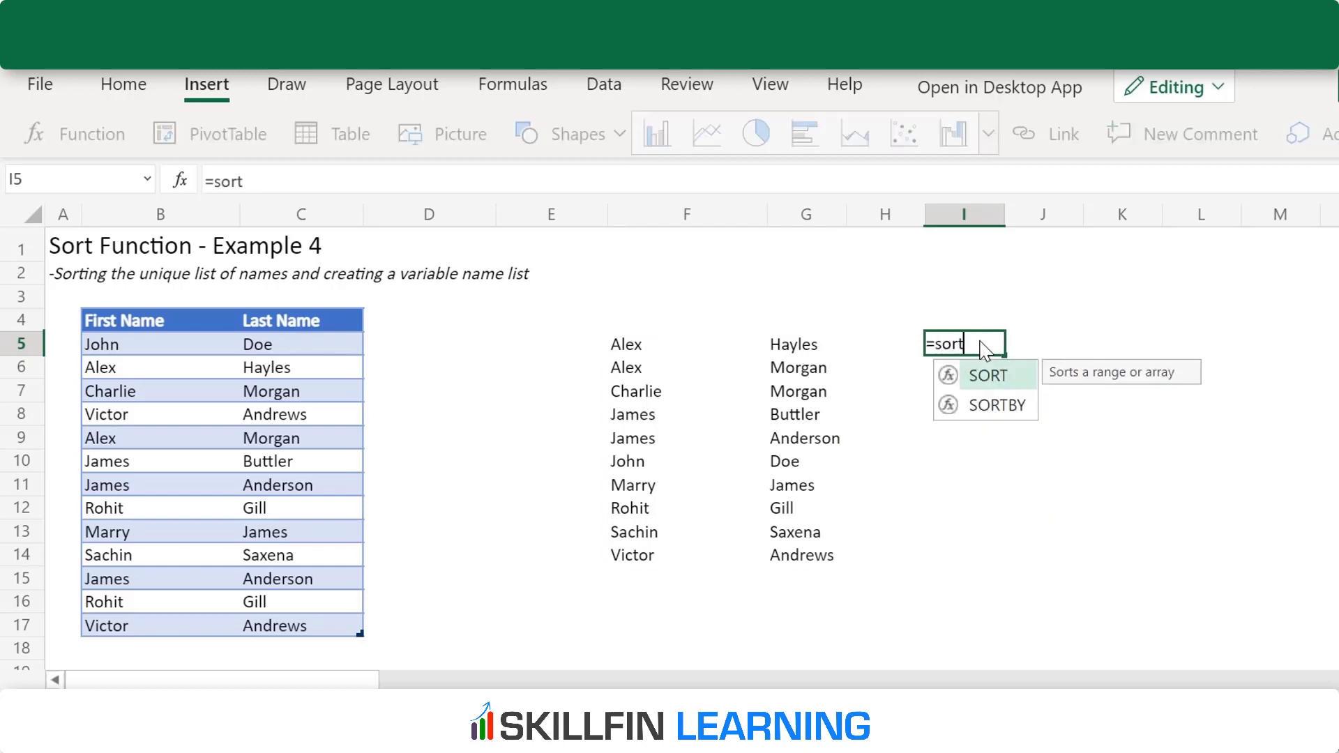
text((u)
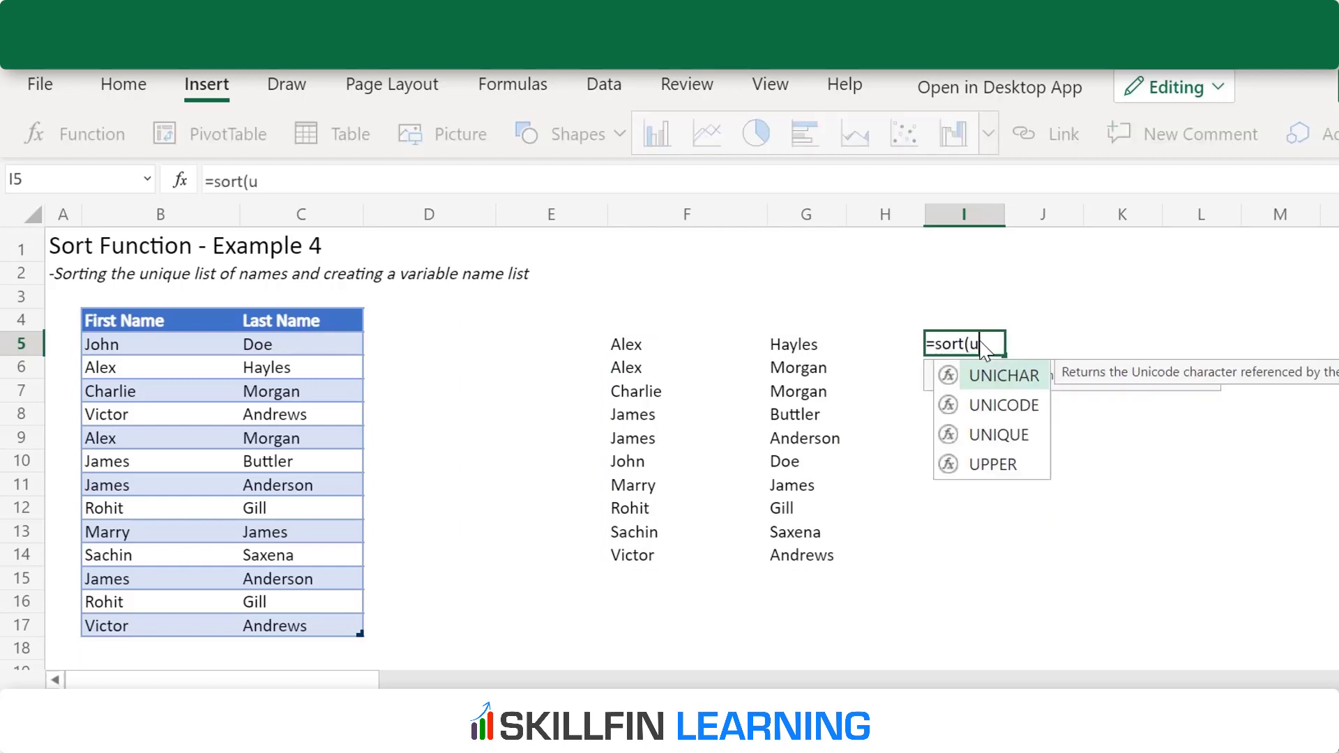
text(nique()
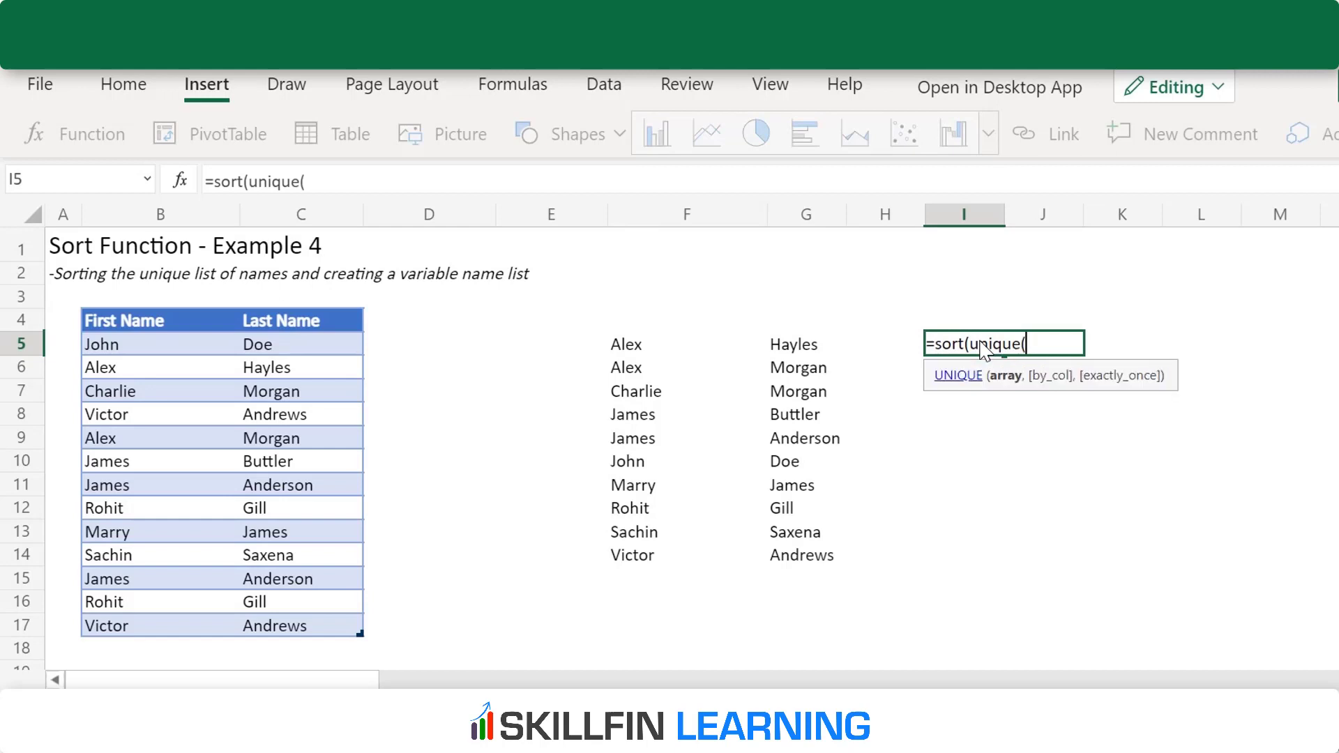
drag(192, 349, 295, 630)
text())
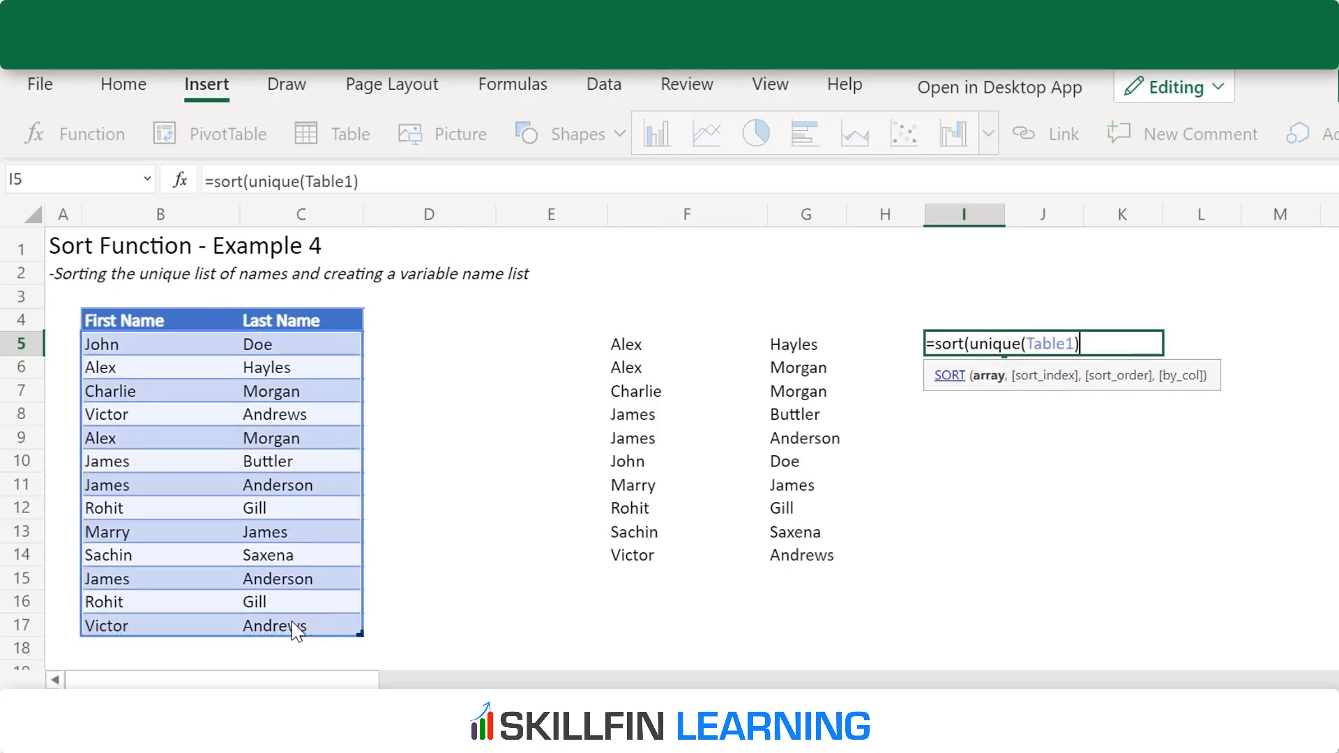
text(,)
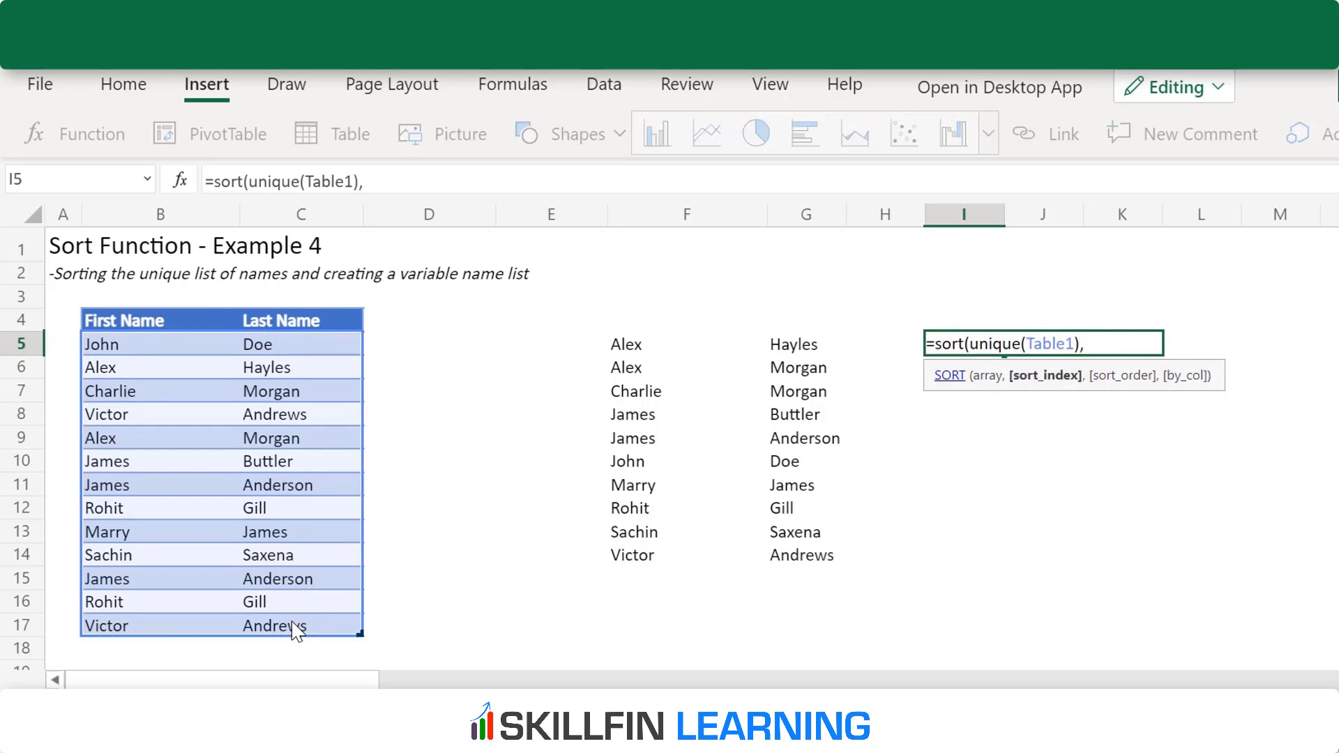
text(,-1)
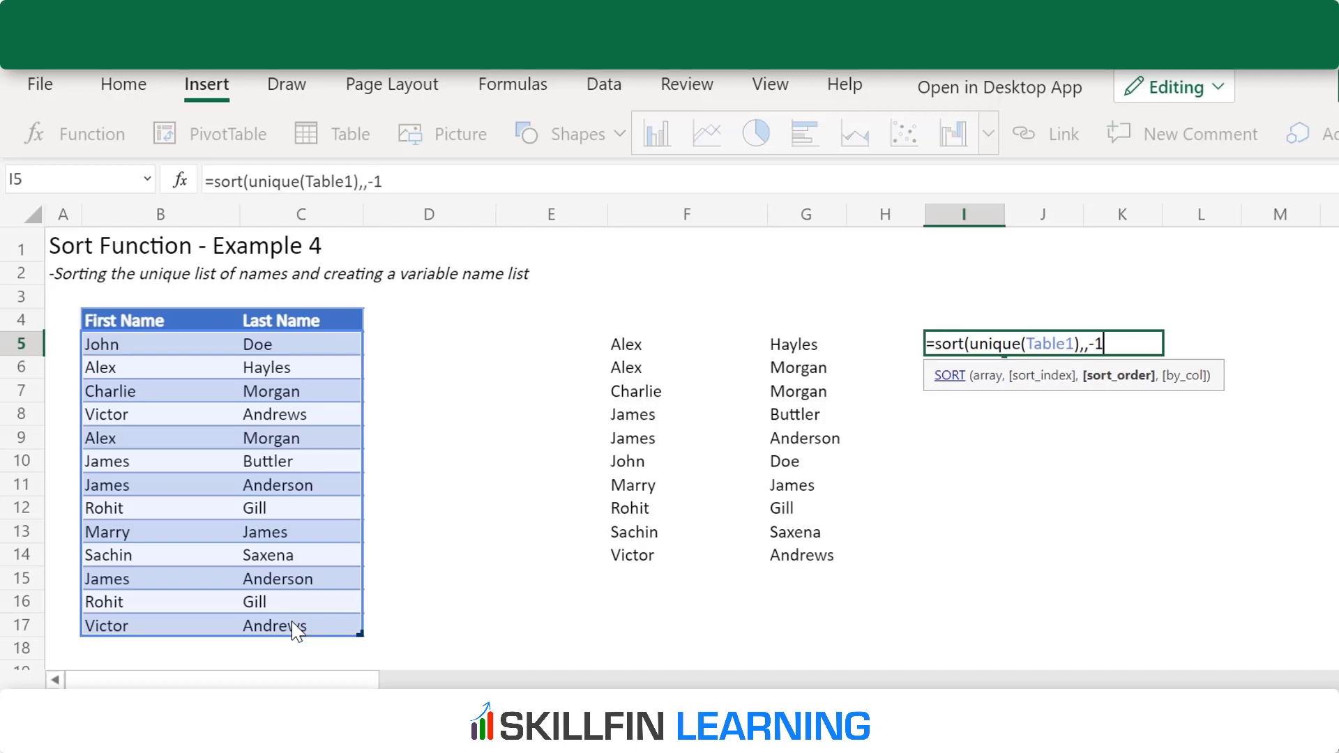
text())
key(Return)
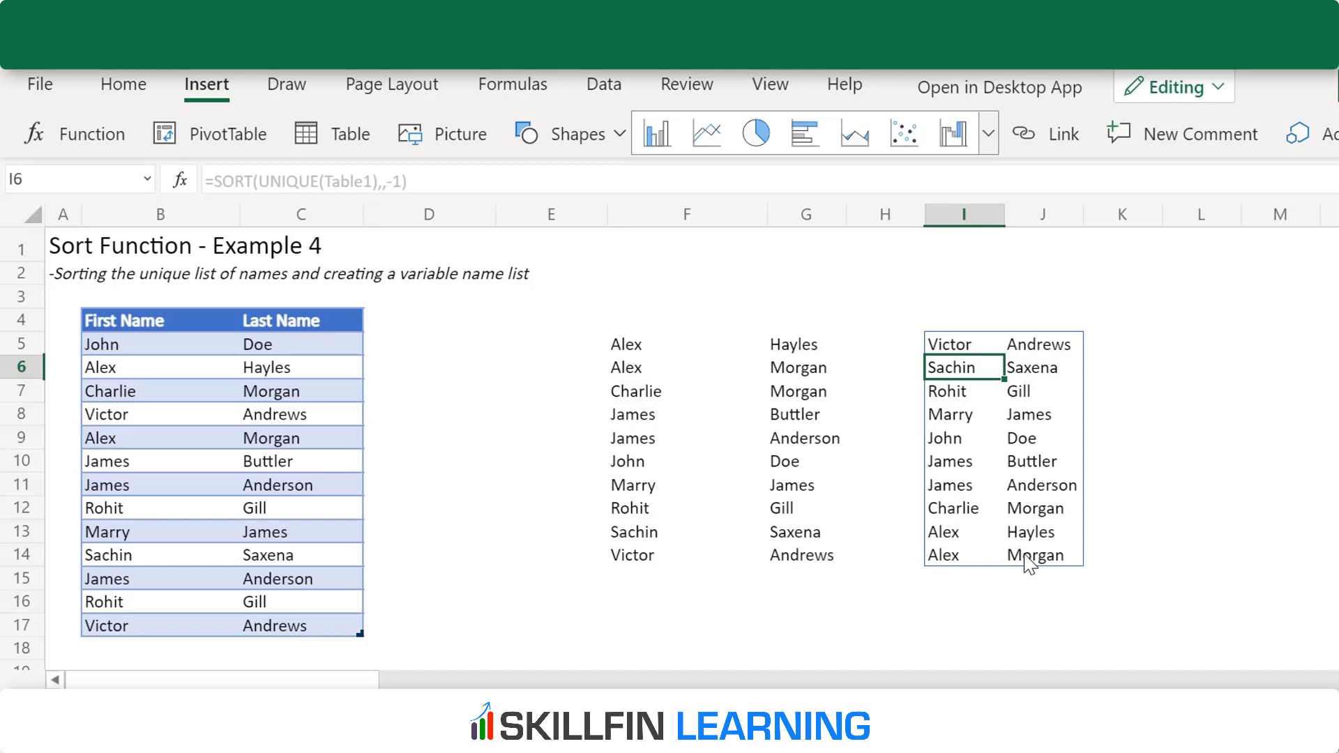
Add sort index 2 to the SORT formula in I5 to sort the names by last name
click(960, 345)
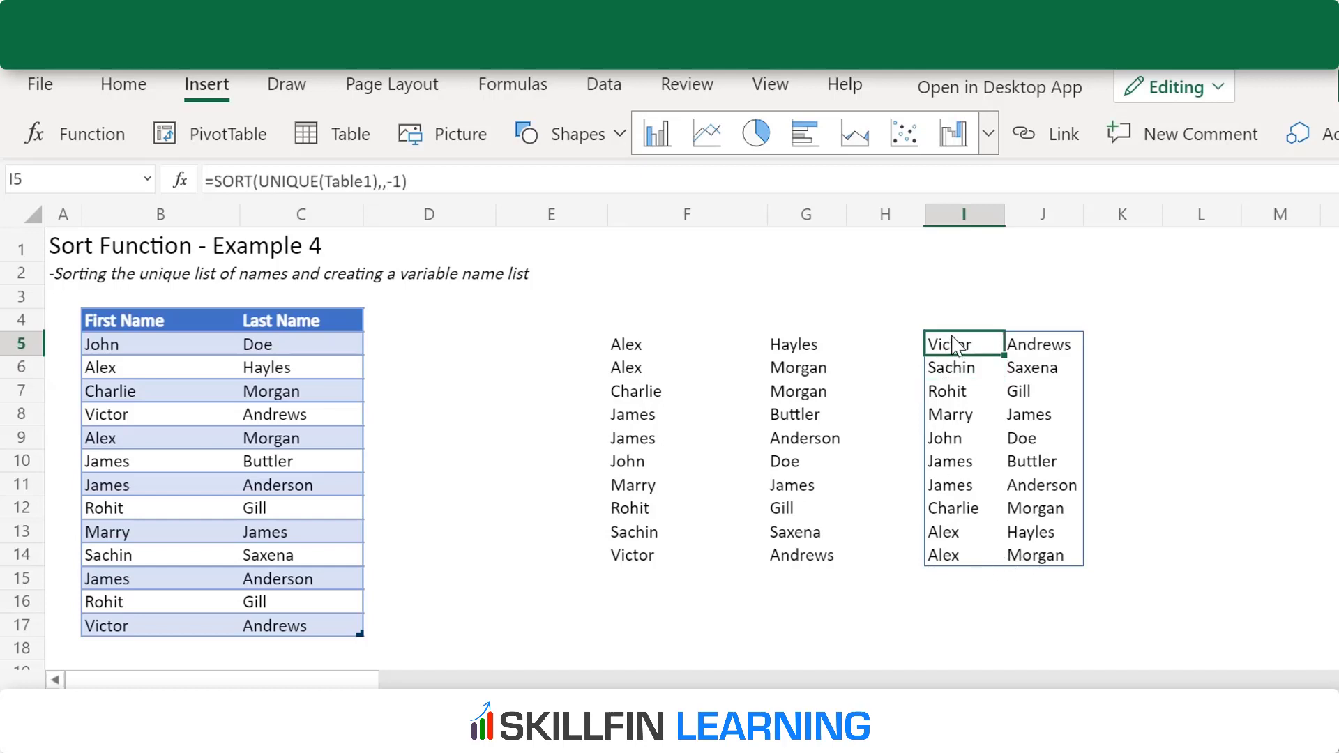
click(381, 183)
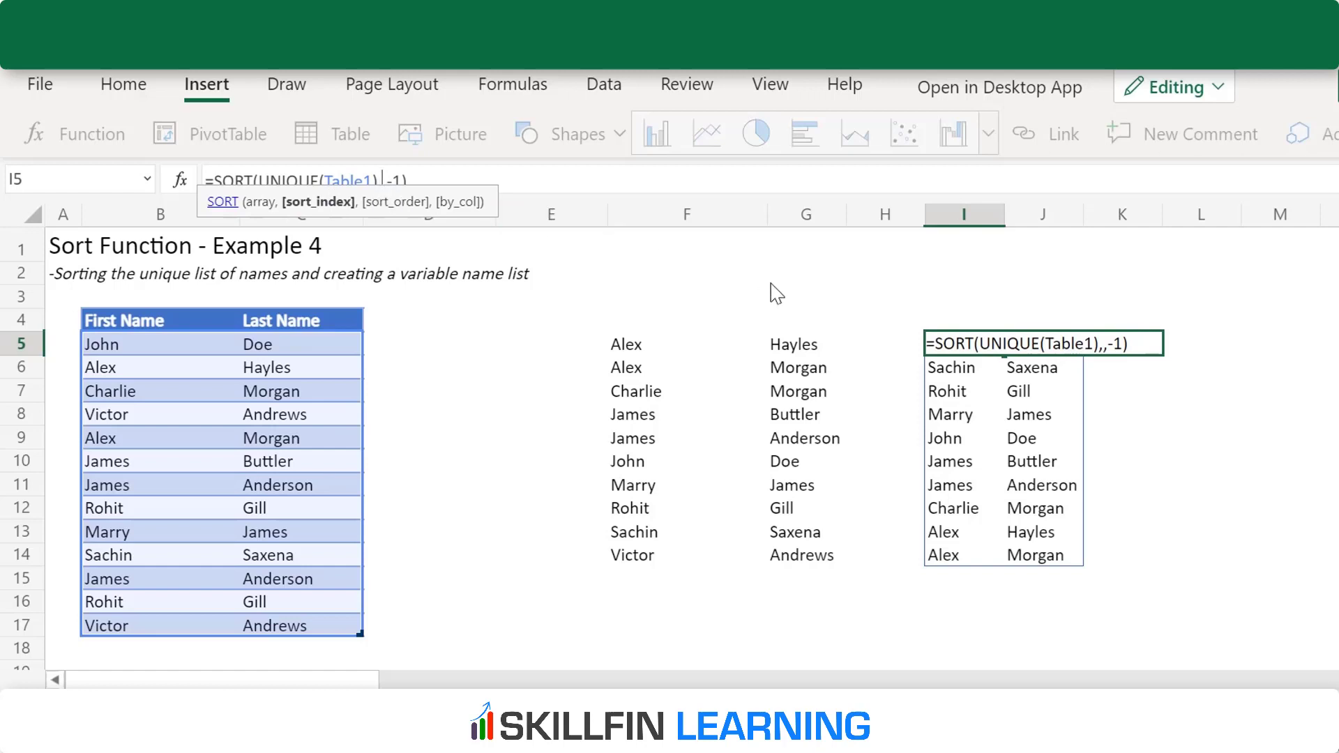
text(2)
key(Return)
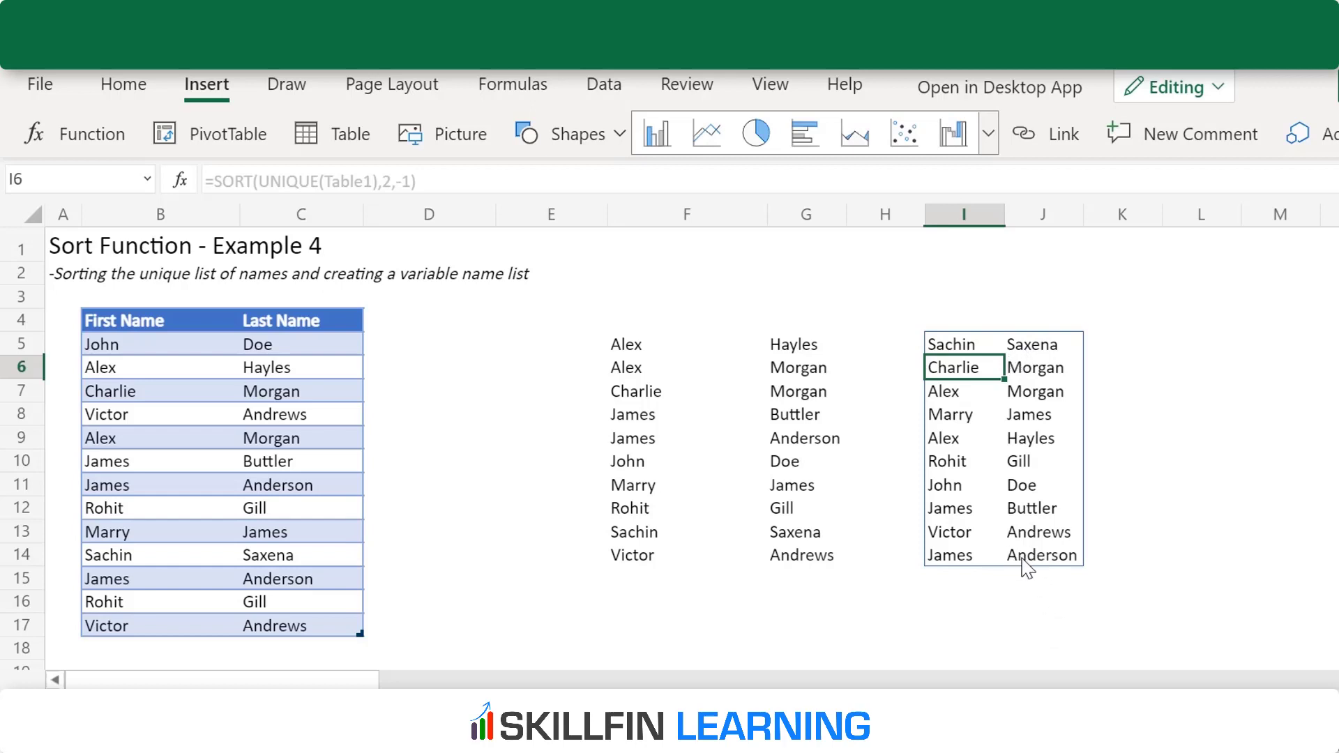
Write =unique(B5:B17&" "&C5:C17) in L5 to combine first and last names into unique full names
click(1207, 354)
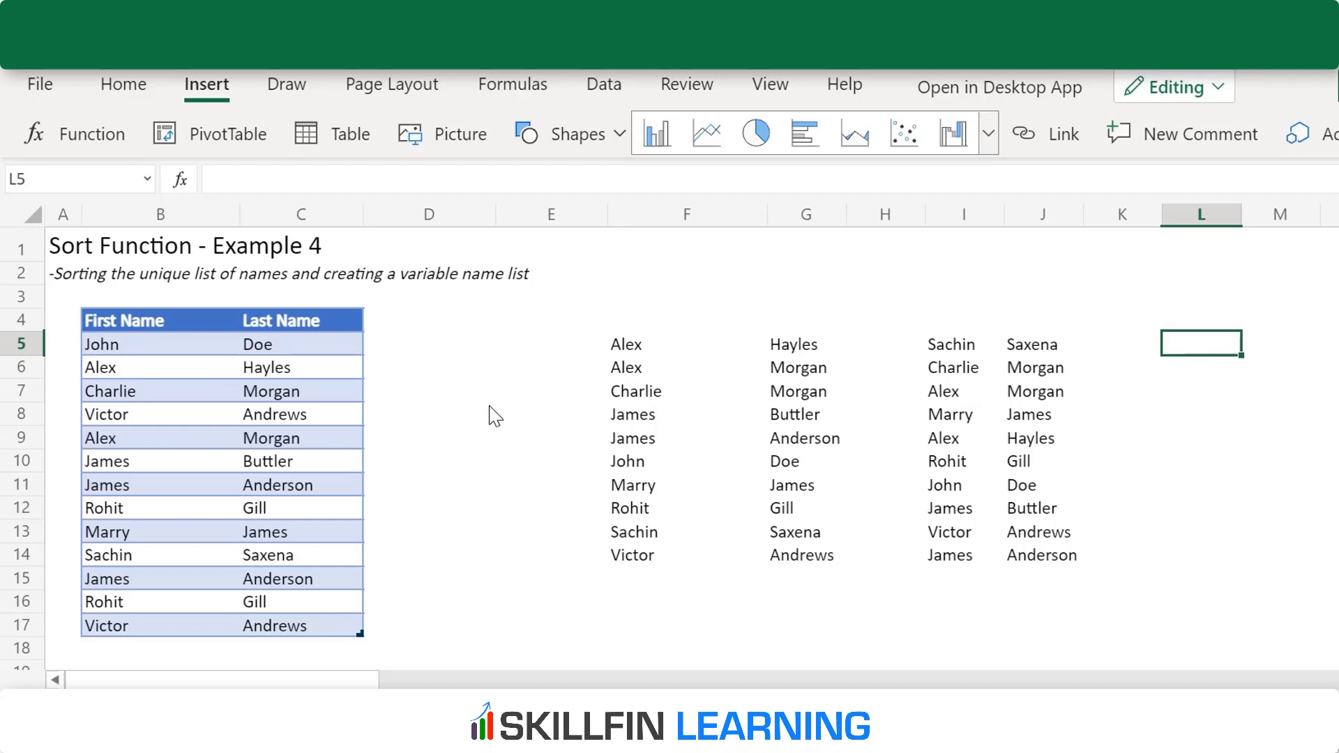
text(=unique)
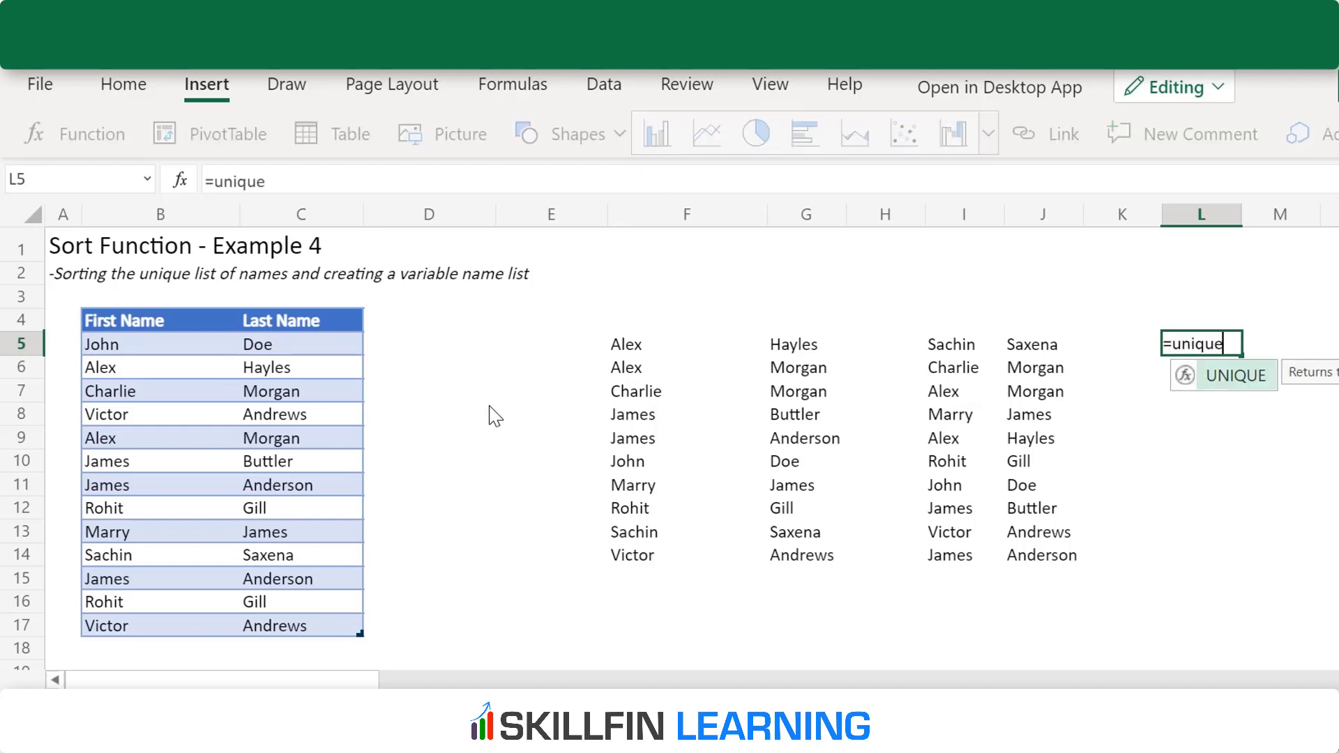
text(()
drag(136, 349, 115, 631)
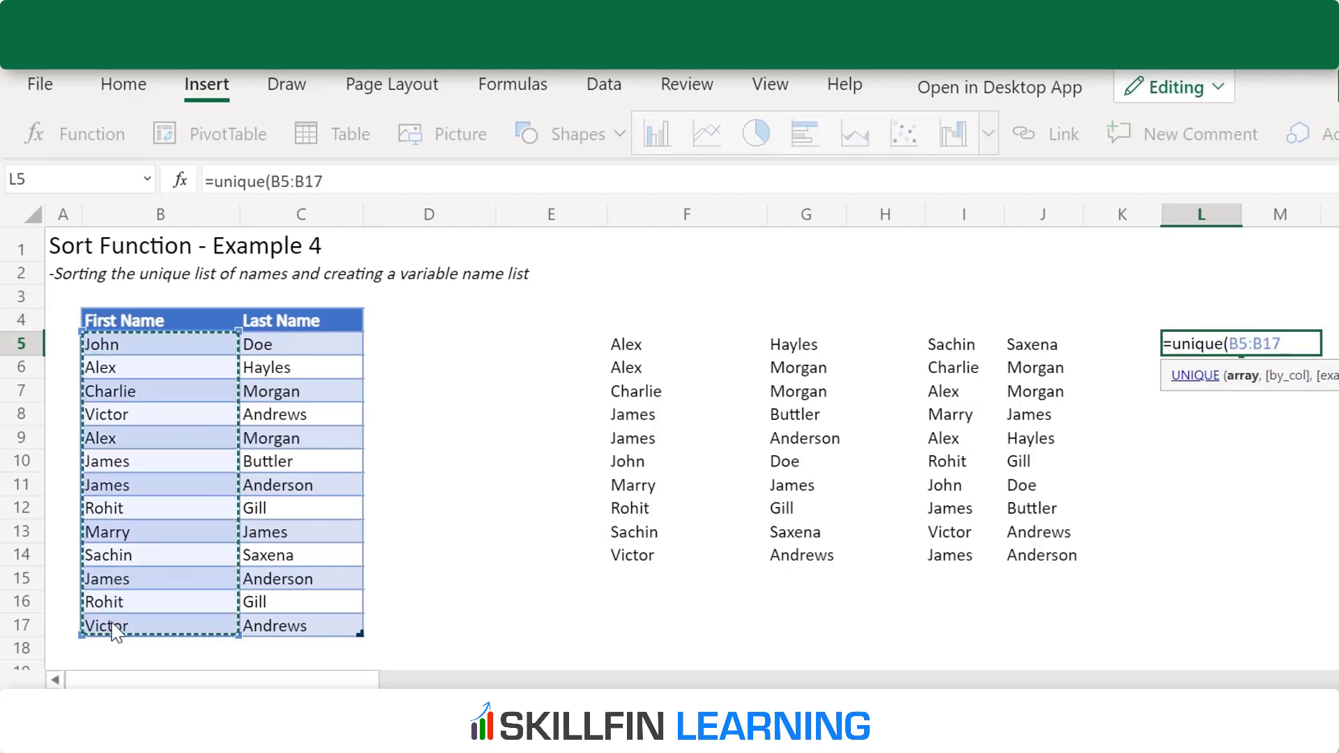
text(&" ")
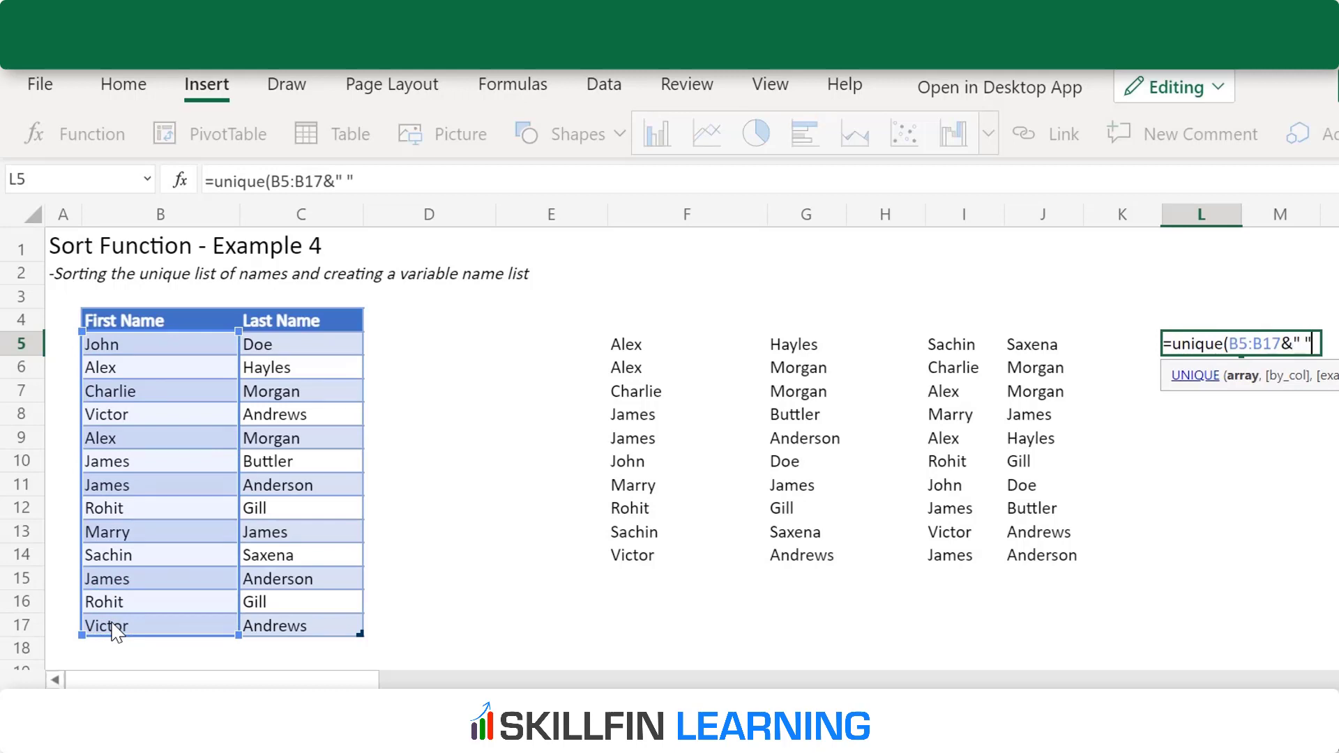
text(&)
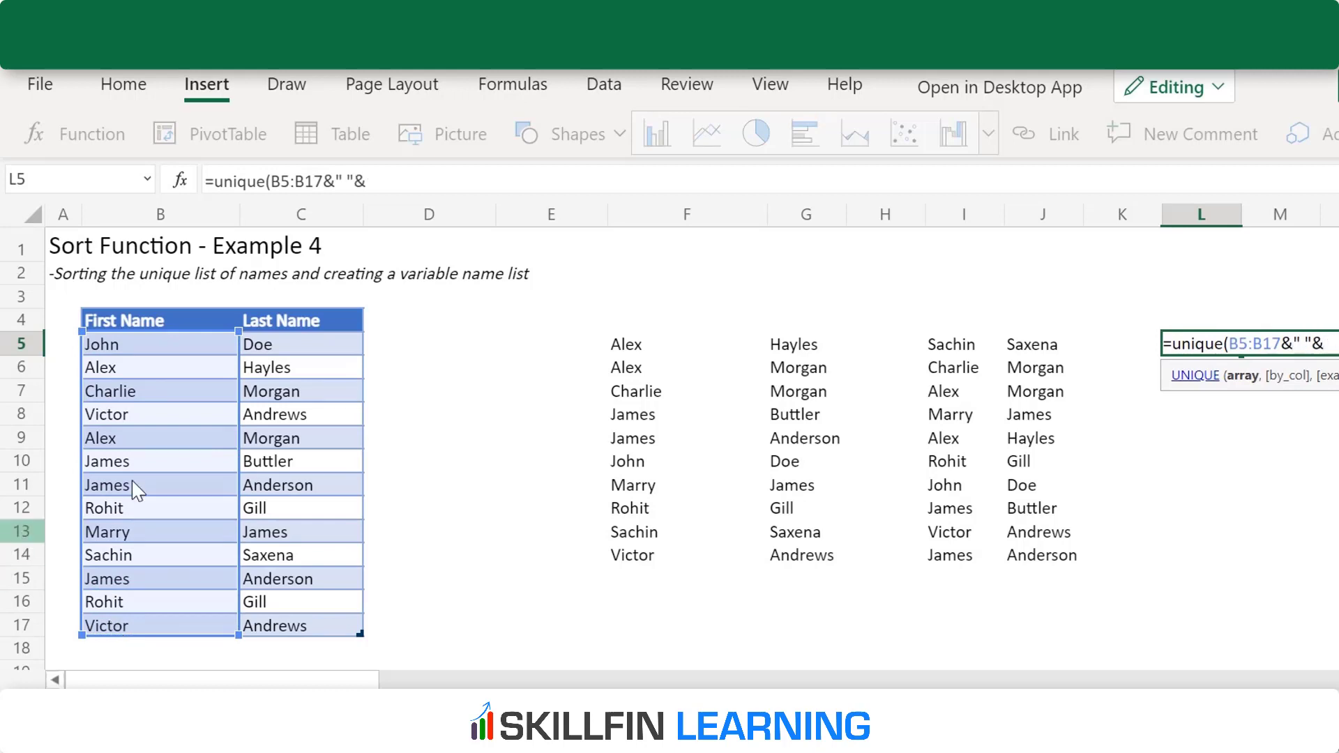
drag(265, 353, 259, 630)
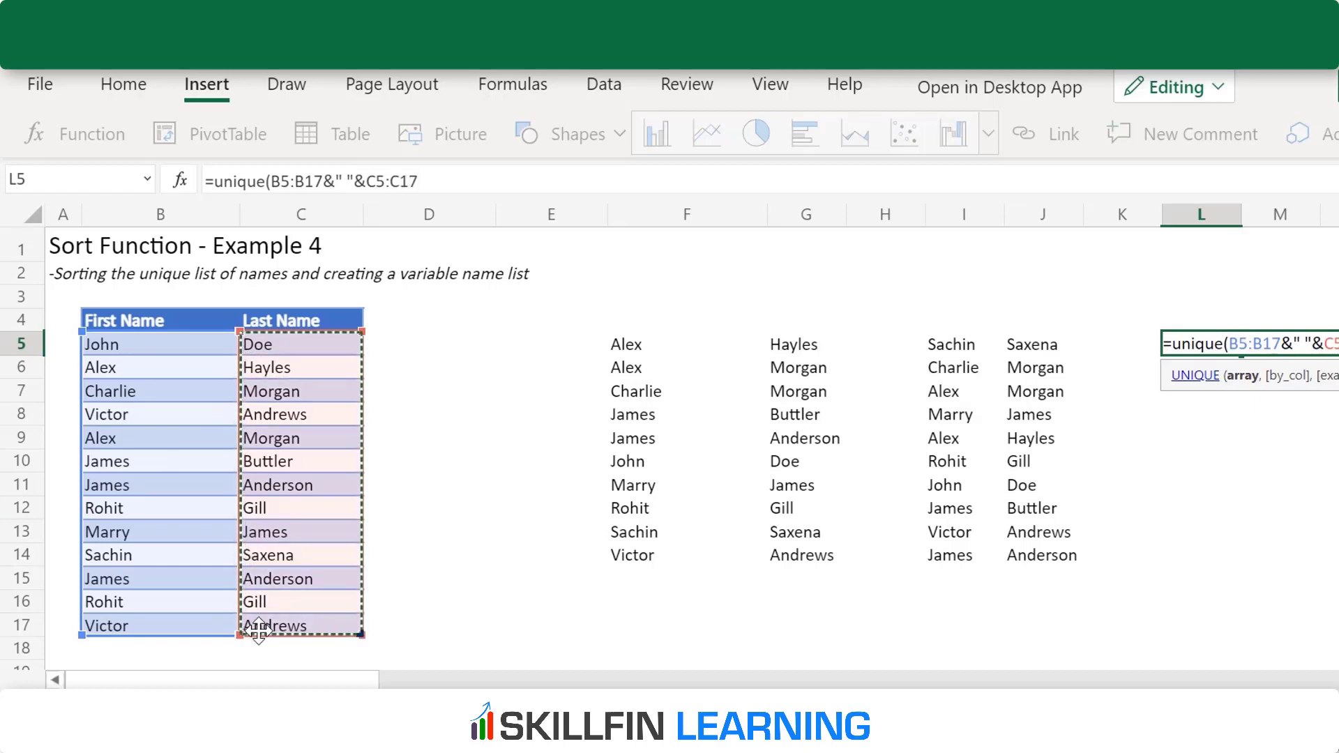
text())
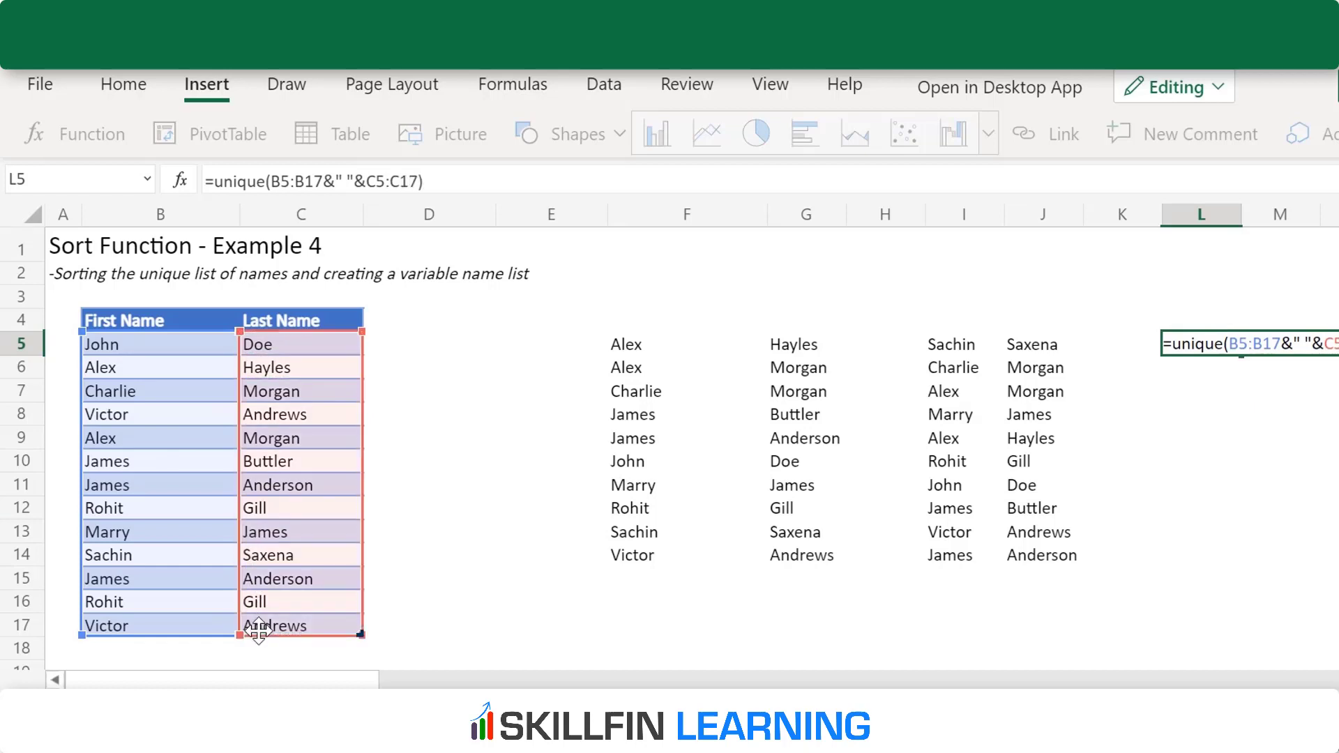
Wrap the L5 formula in SORT so it reads =sort(unique(B5:B17&" "&C5:C17)) and commit it
click(215, 180)
text(sort)
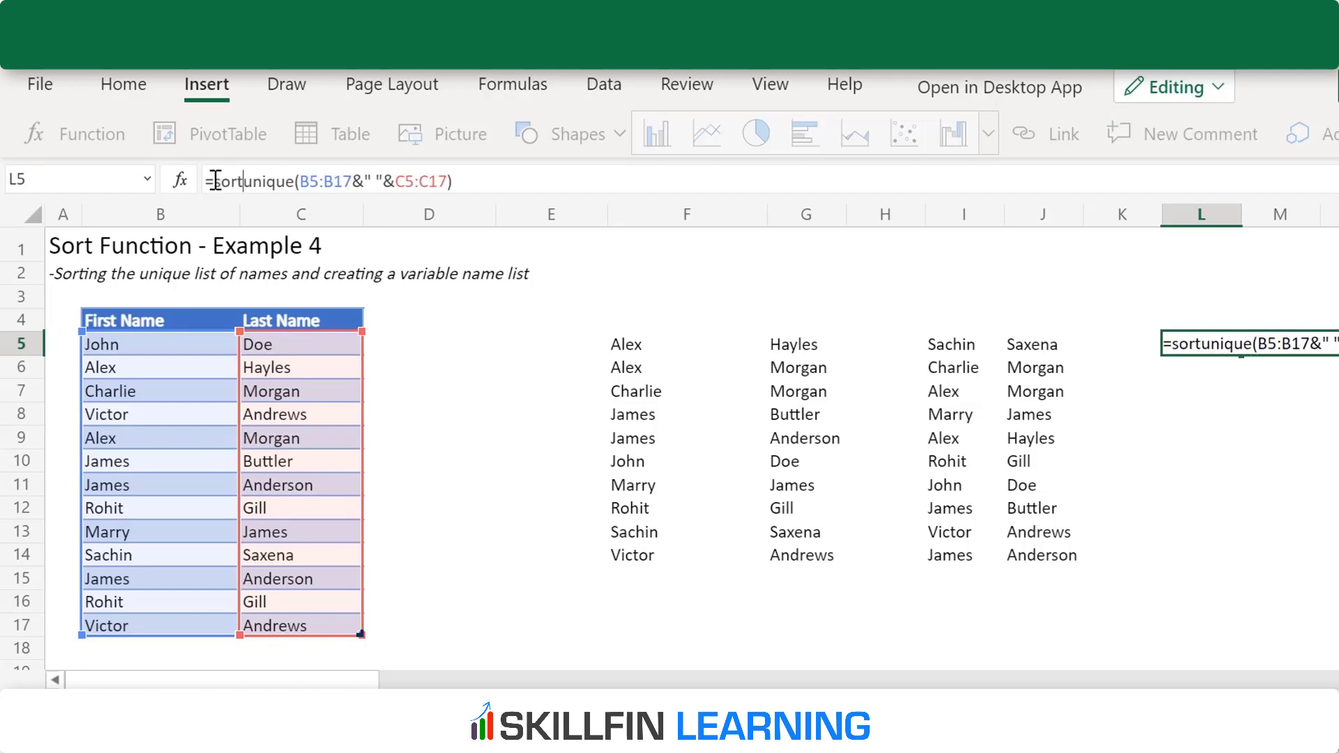
text(()
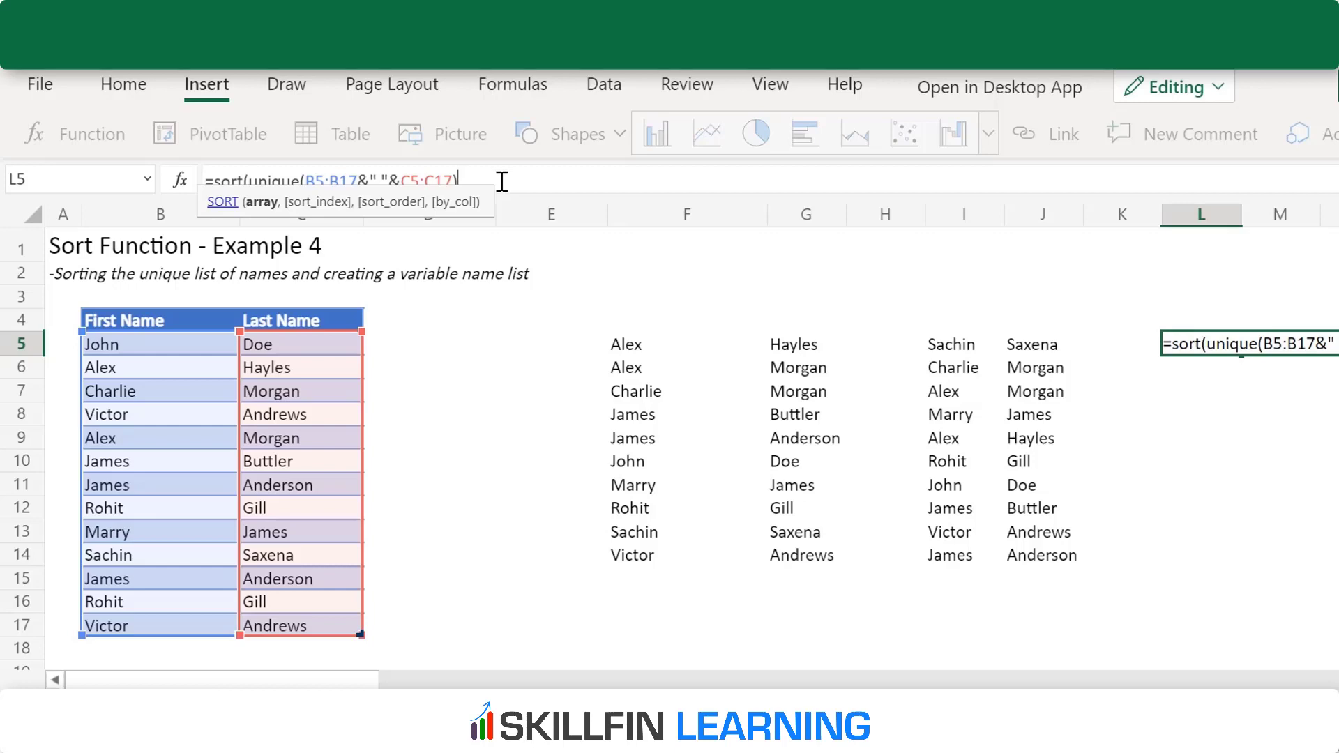
text())
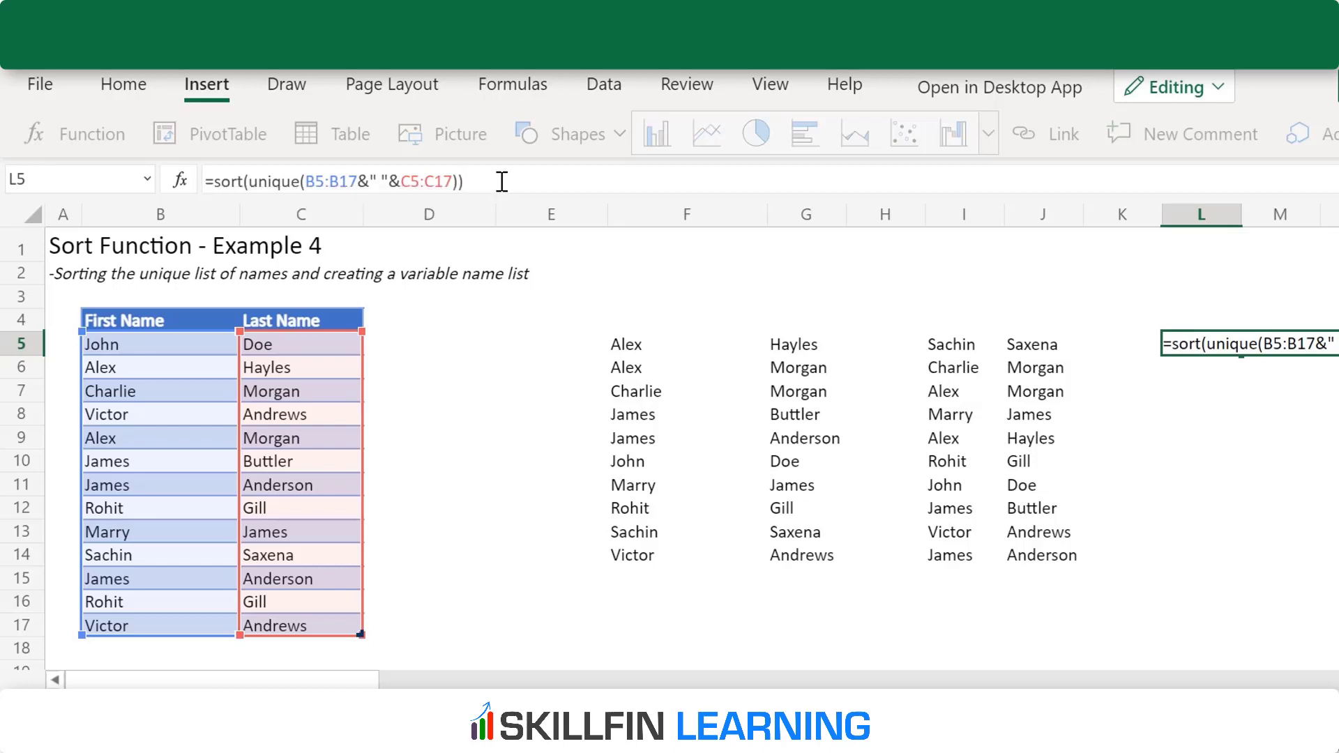
key(Return)
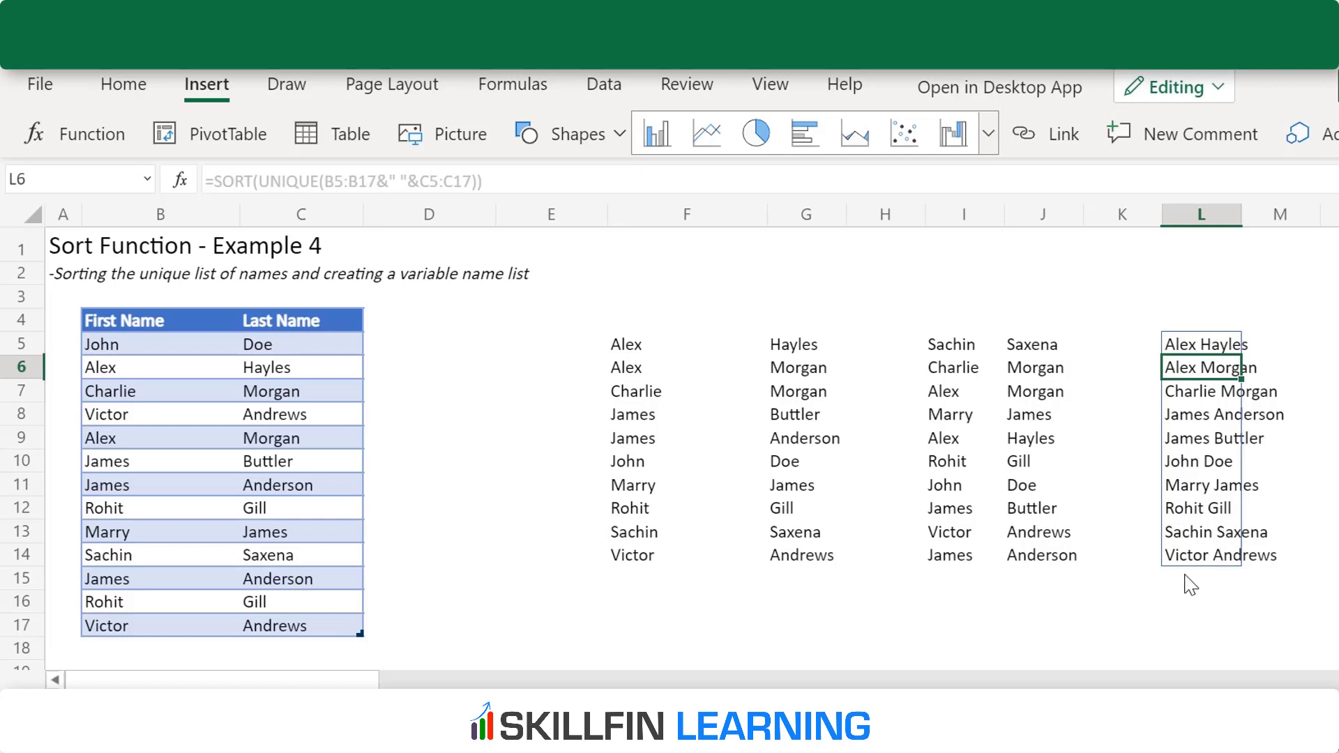
click(1202, 302)
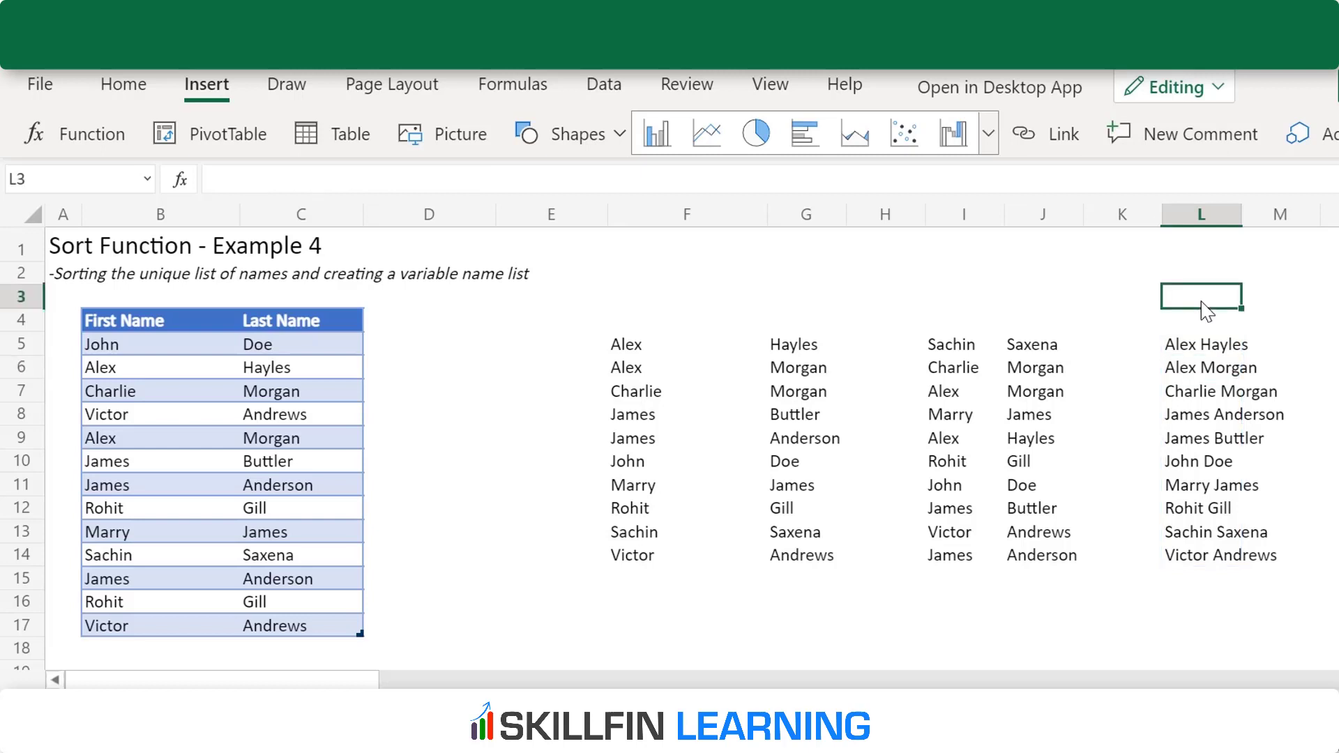